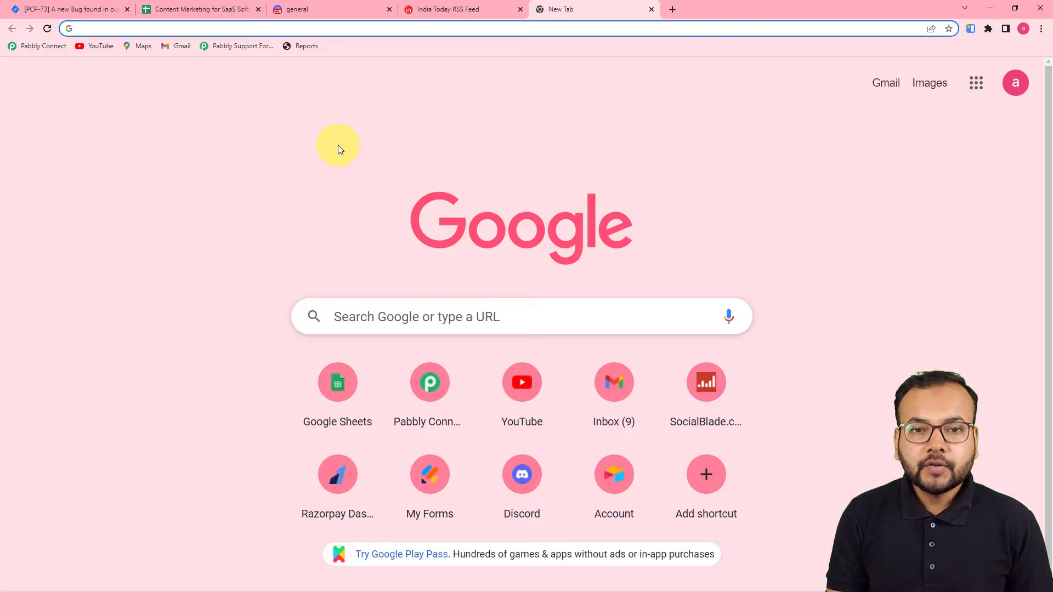
# Load the Pabbly Connect dashboard showing 135000 tasks allotted and the Home folder workflows
pyautogui.click(37, 46)
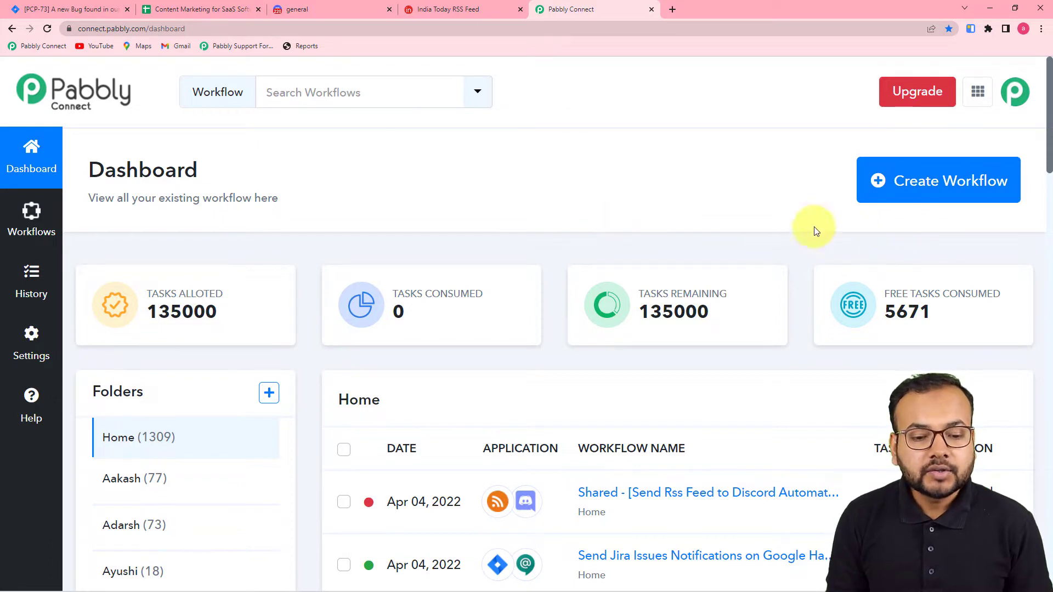
# Create a new workflow named 'Send RSS Feeds on Discord Automatically'
pyautogui.click(911, 193)
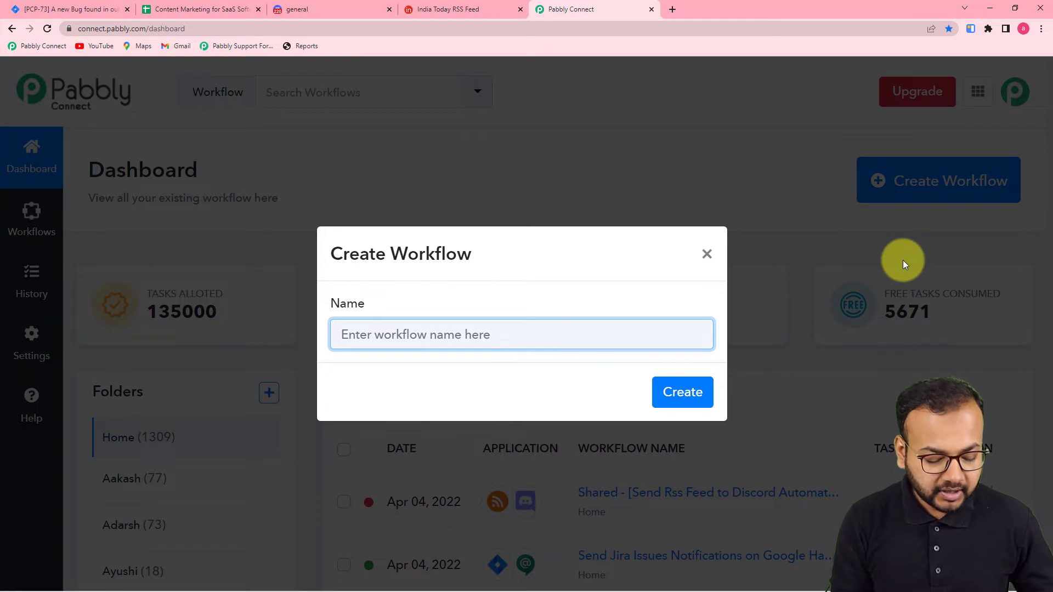
pyautogui.write('Send ')
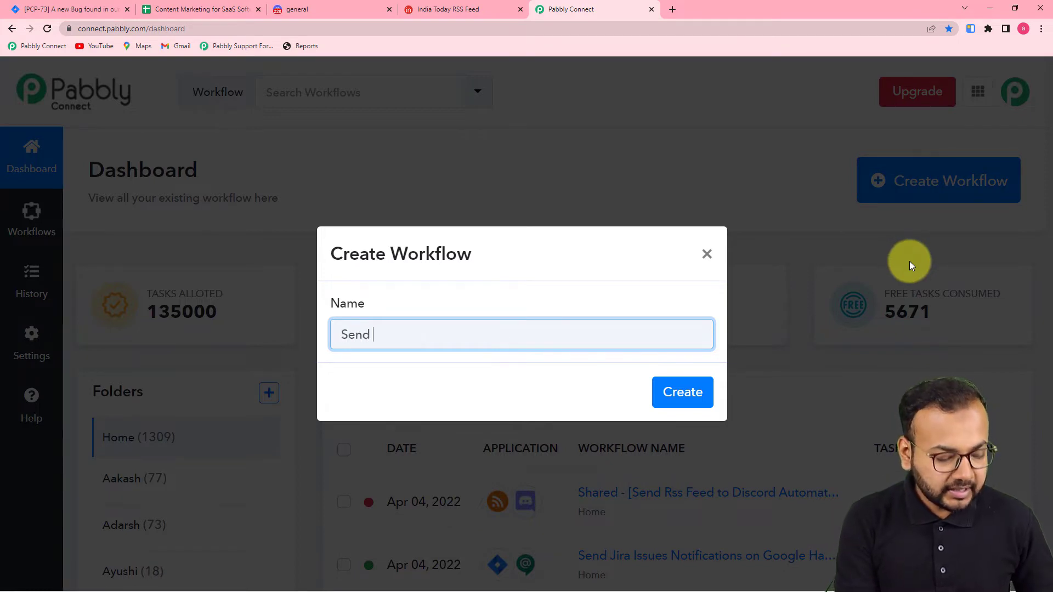
pyautogui.write('RSS Fe')
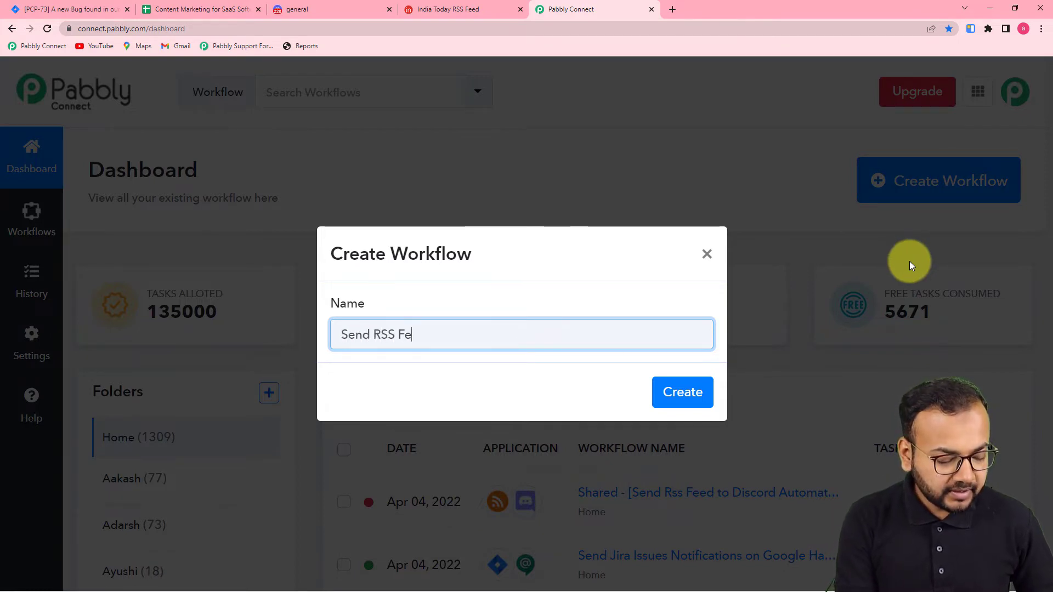
pyautogui.write('eds on')
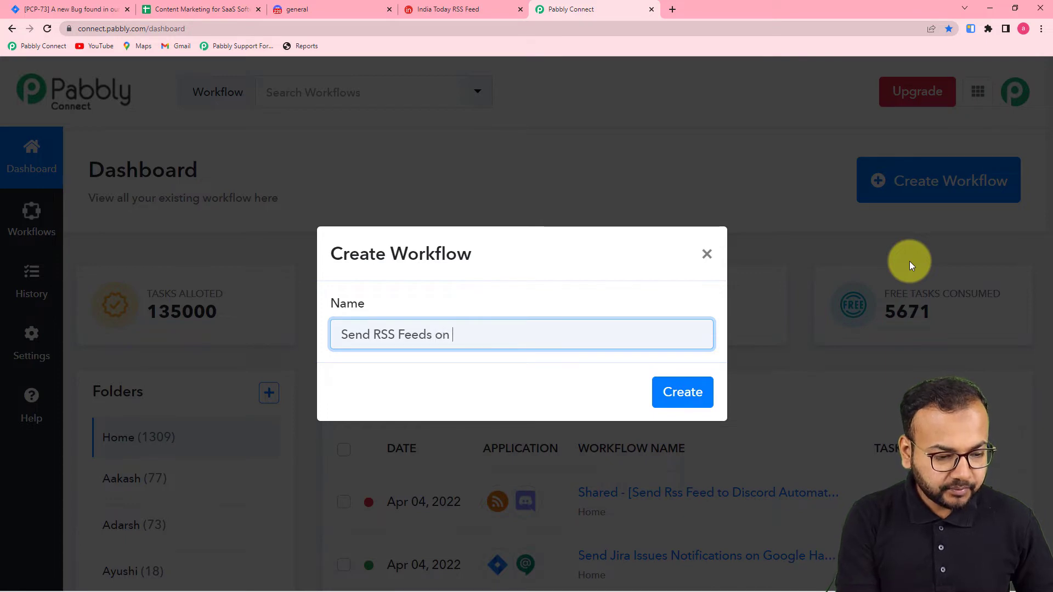
pyautogui.write(' Dis')
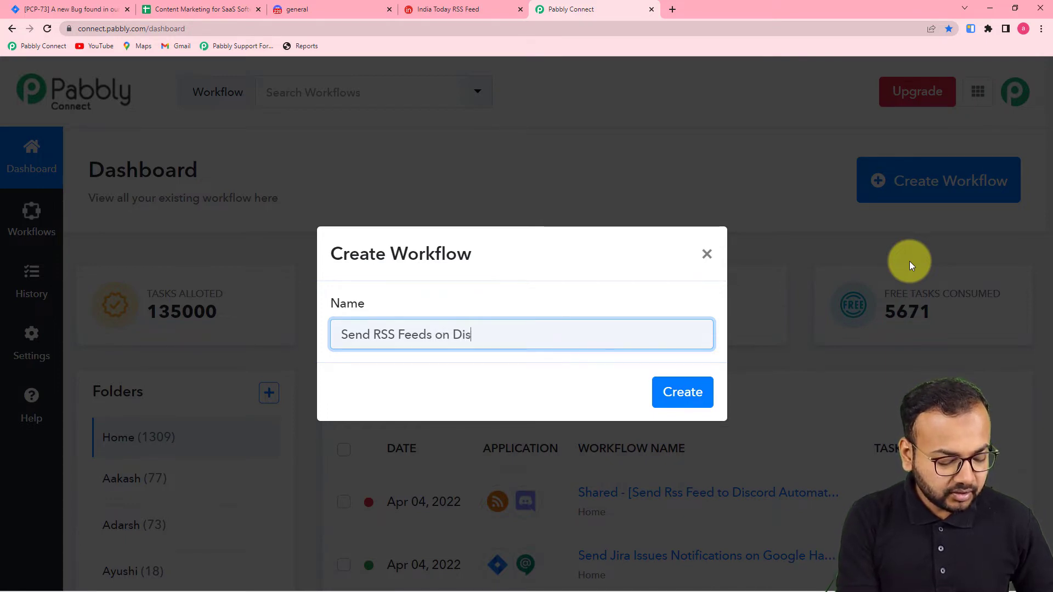
pyautogui.write('cord A')
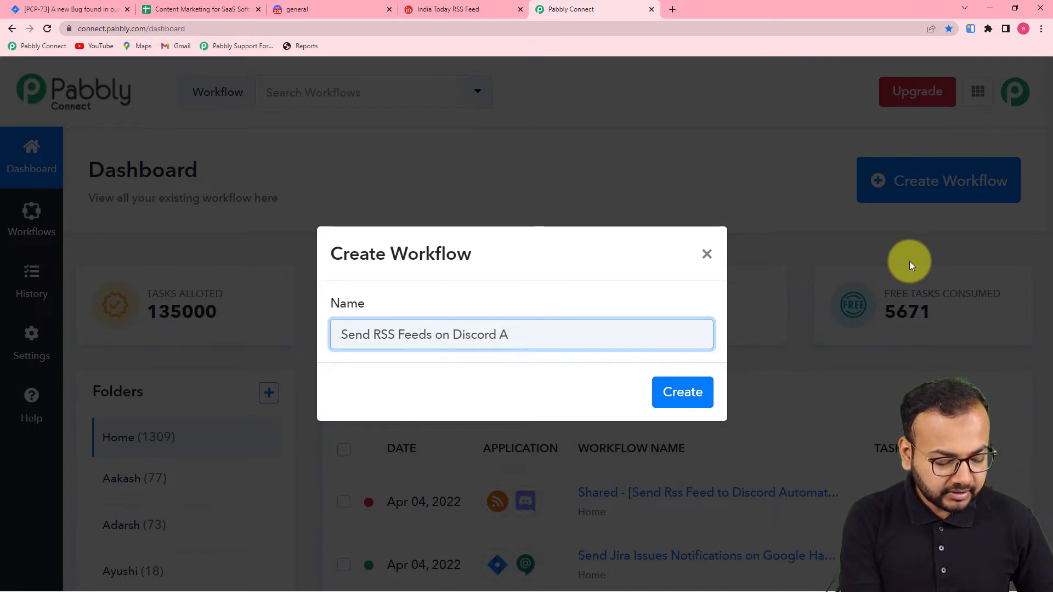
pyautogui.write('utoma')
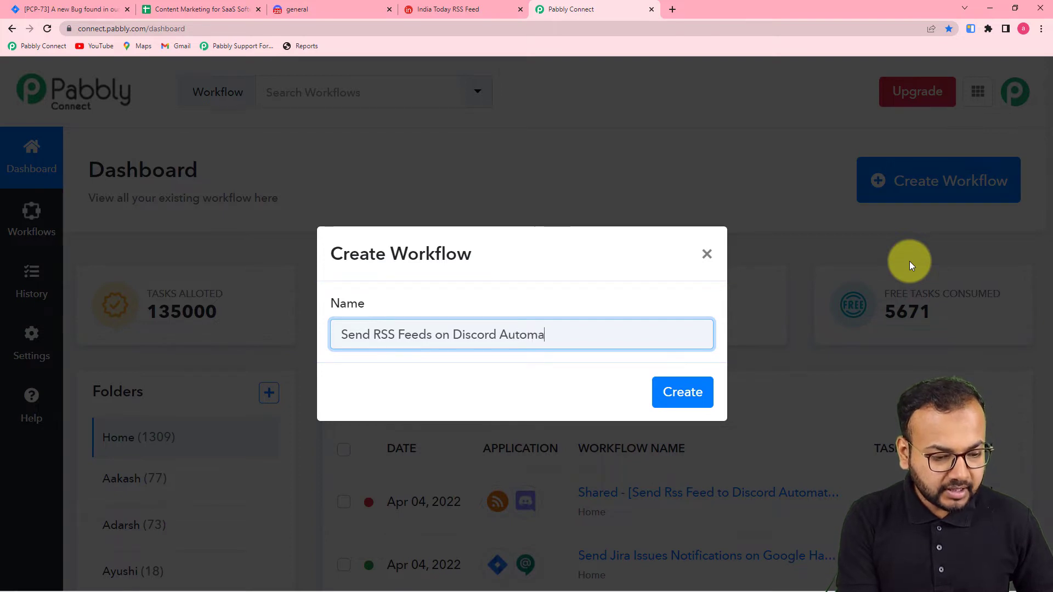
pyautogui.write('tically')
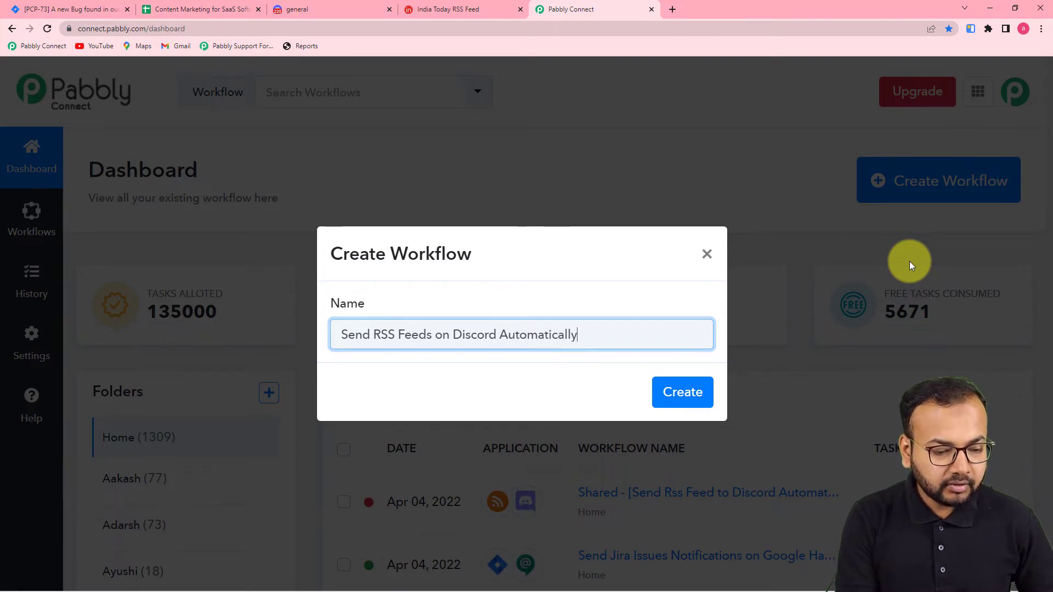
pyautogui.click(670, 399)
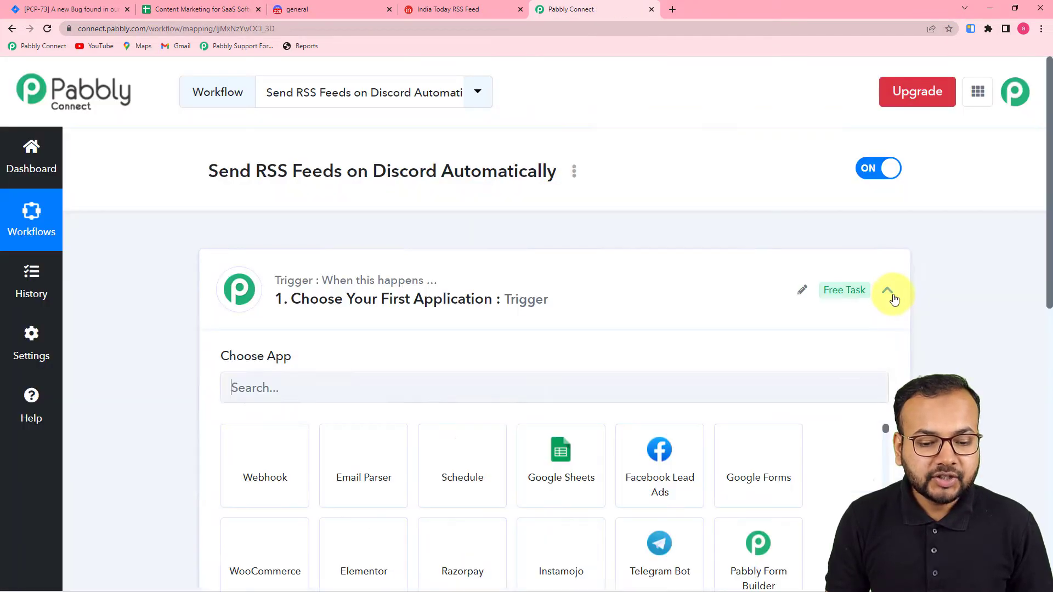
# Set the trigger to RSS by Pabbly's New Item in Feed, connect it, then switch to NDTV's RSS page
pyautogui.click(887, 291)
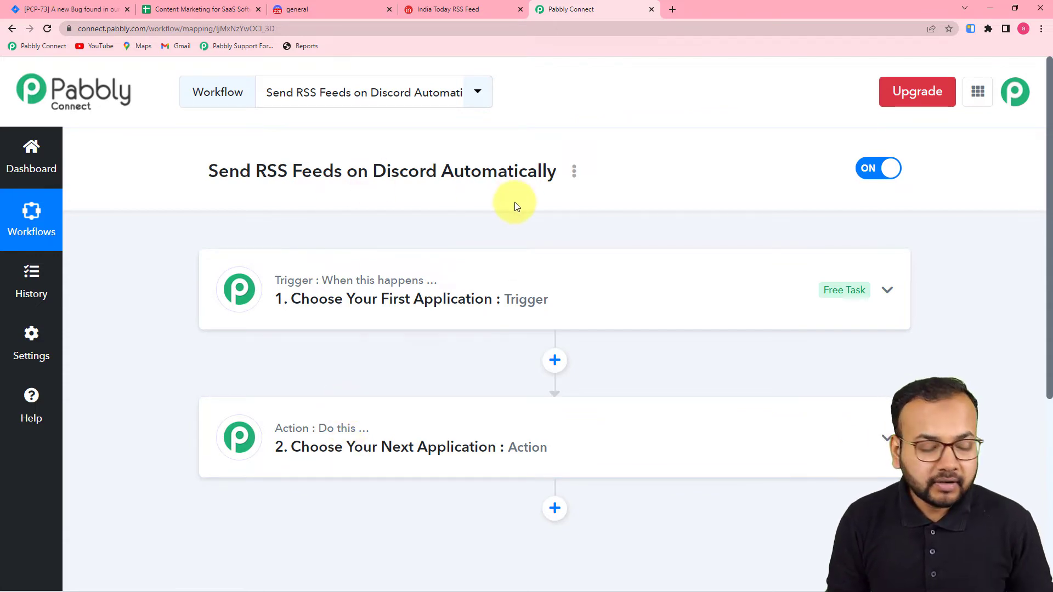
pyautogui.click(338, 316)
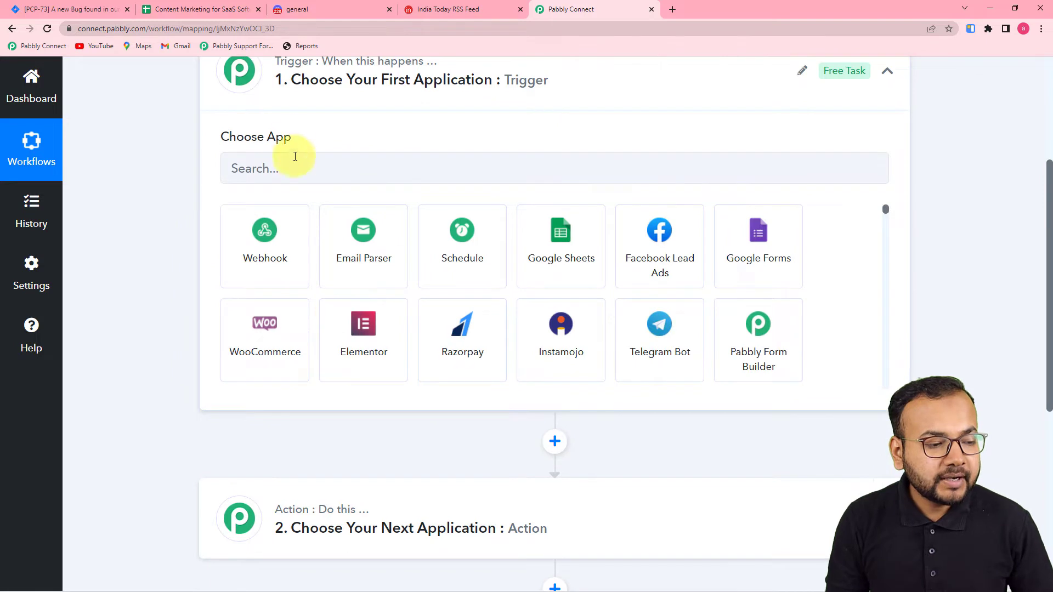
pyautogui.click(300, 170)
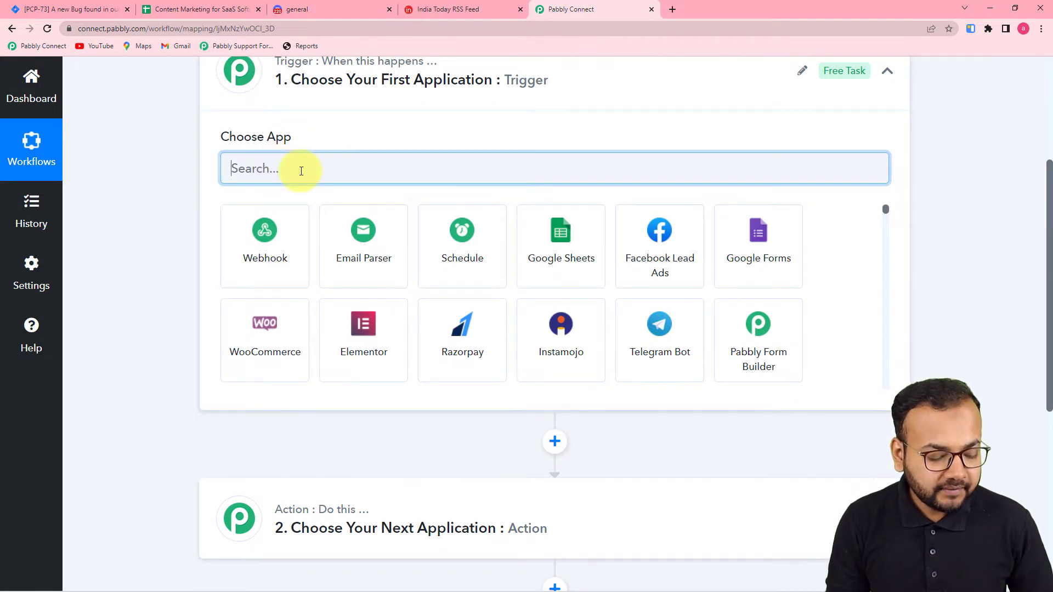
pyautogui.write('rss')
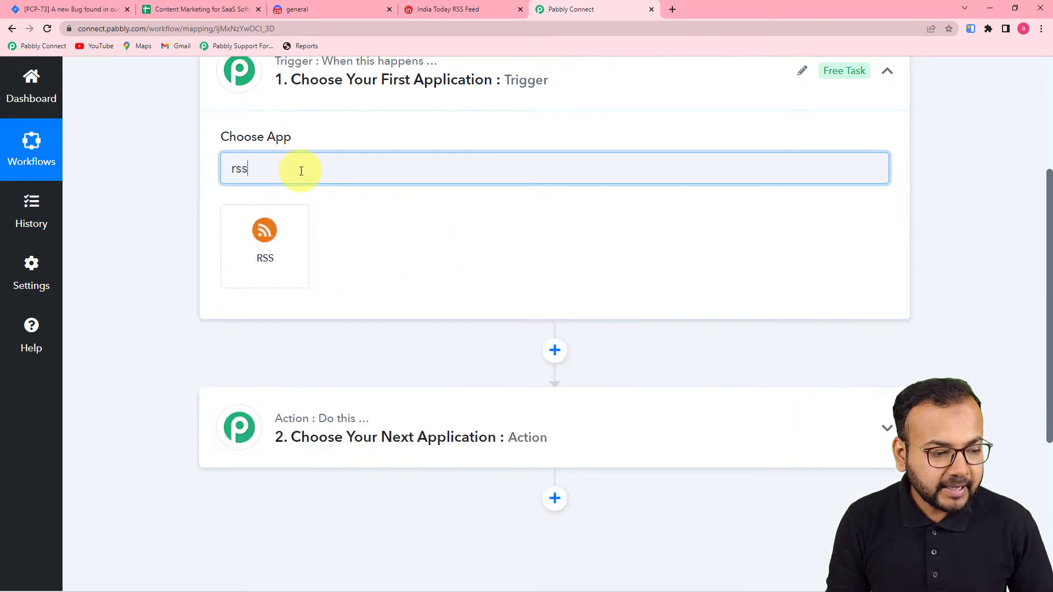
pyautogui.click(264, 247)
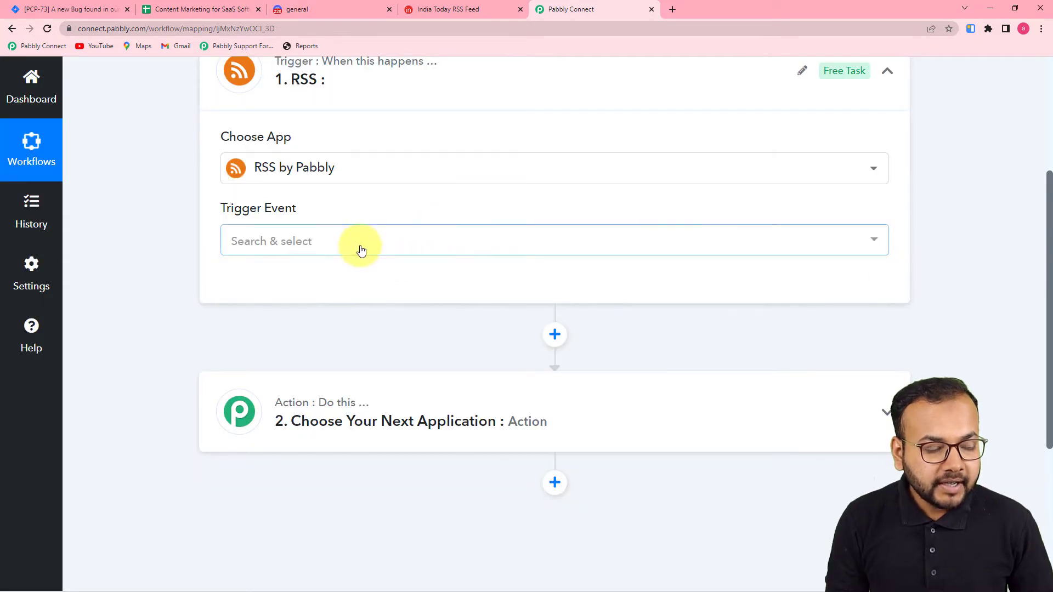
pyautogui.click(360, 251)
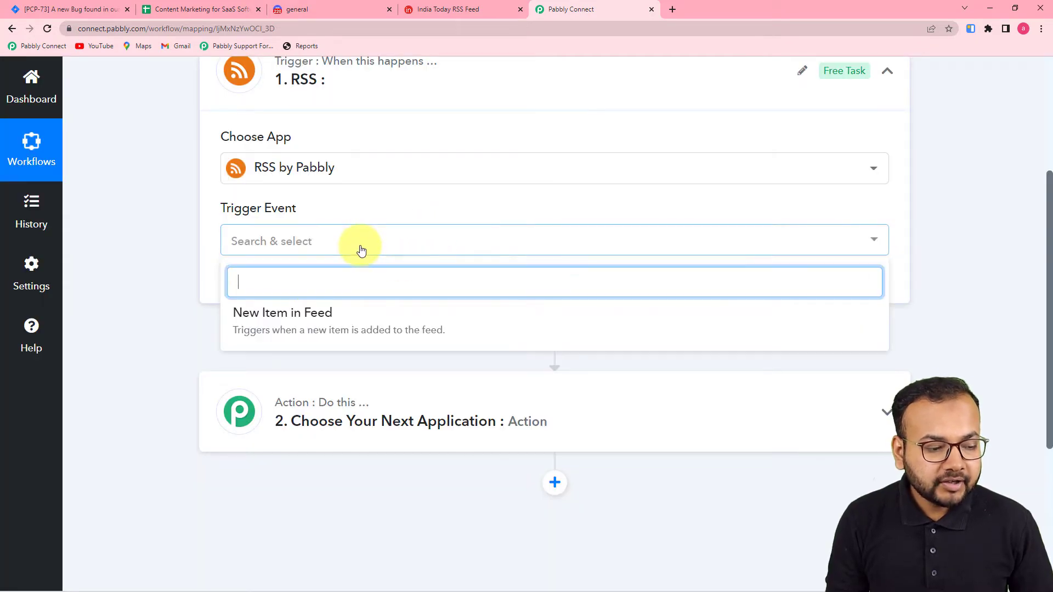
pyautogui.click(319, 329)
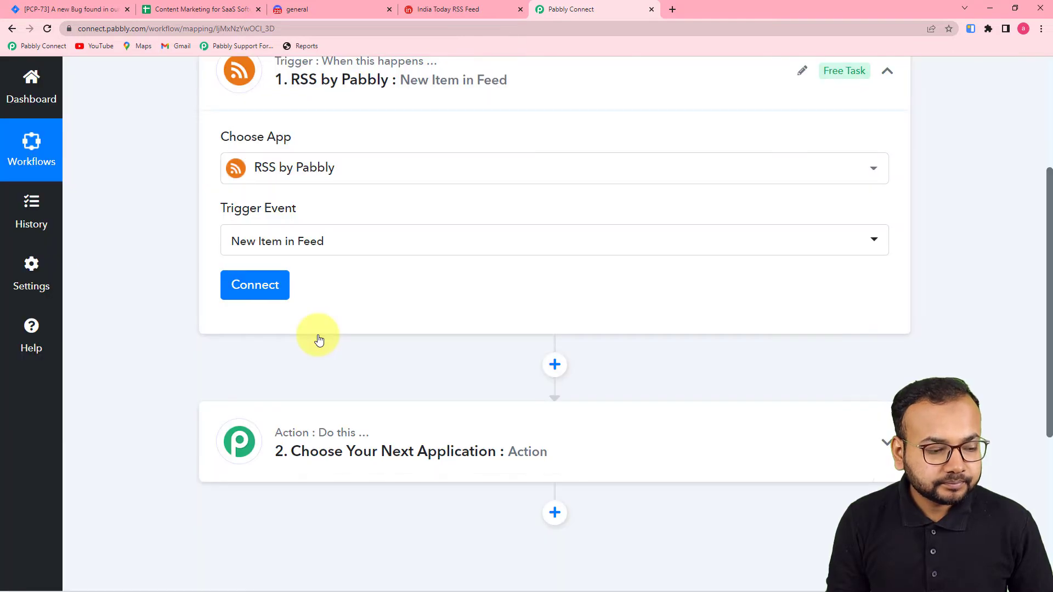
pyautogui.click(254, 285)
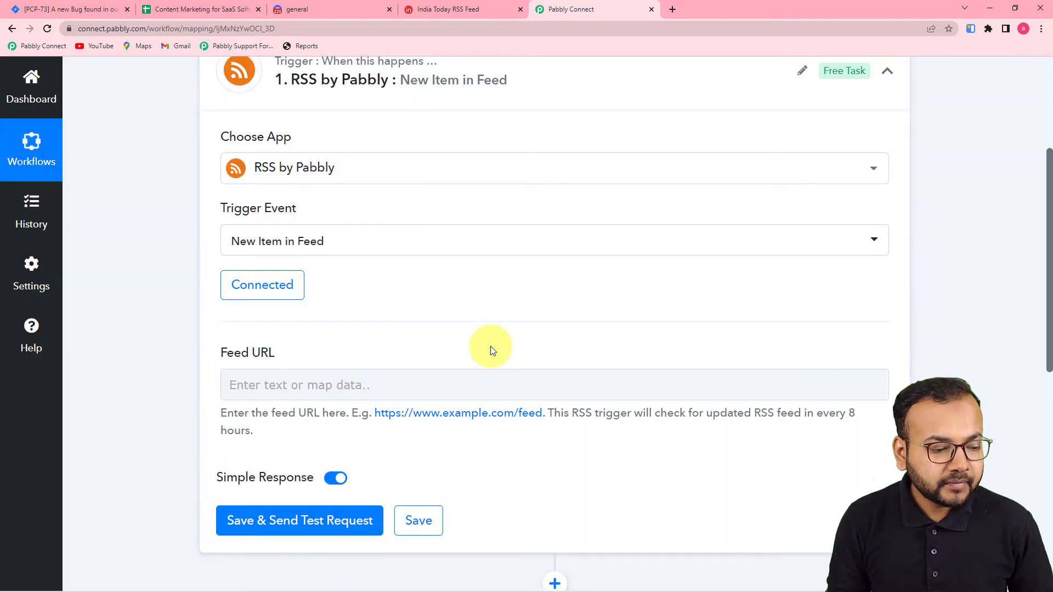
pyautogui.scroll(-2, 490, 347)
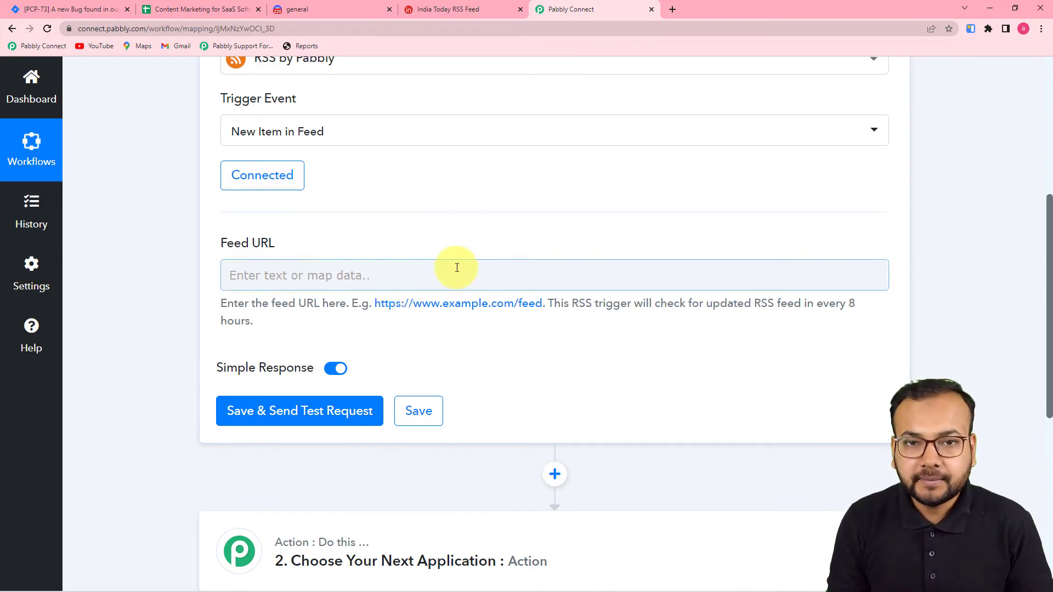
pyautogui.click(467, 9)
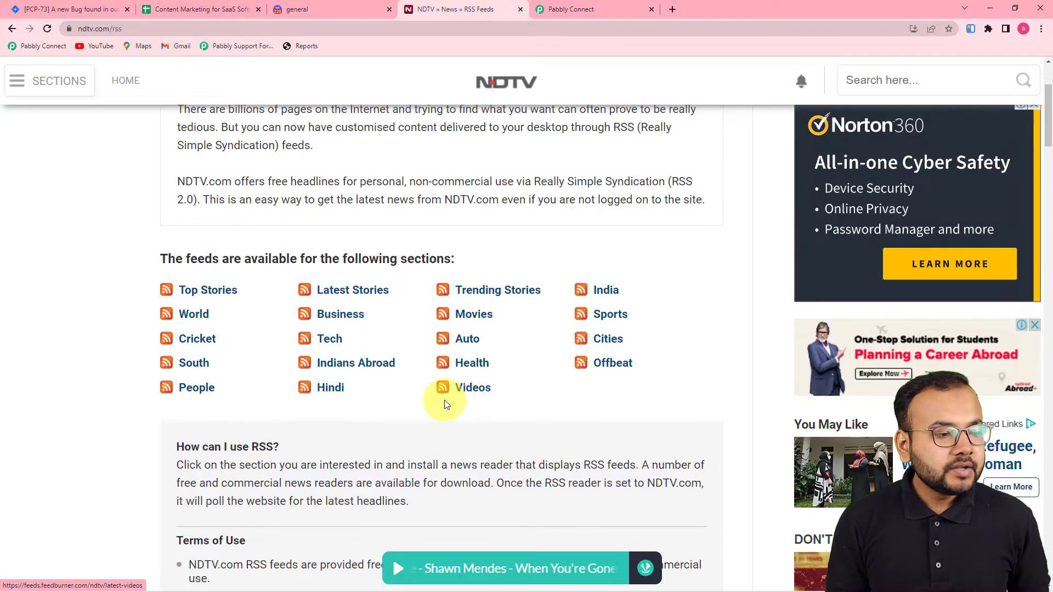
# Copy the NDTV Sports – Latest feed URL and return to the Pabbly Connect workflow
pyautogui.scroll(4, 352, 319)
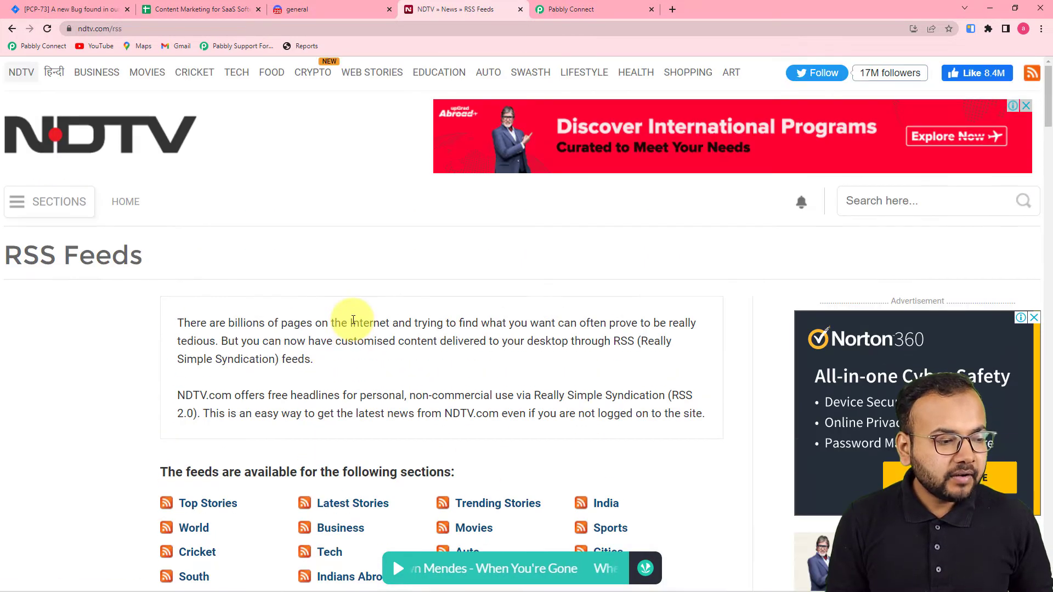
pyautogui.scroll(-4, 352, 319)
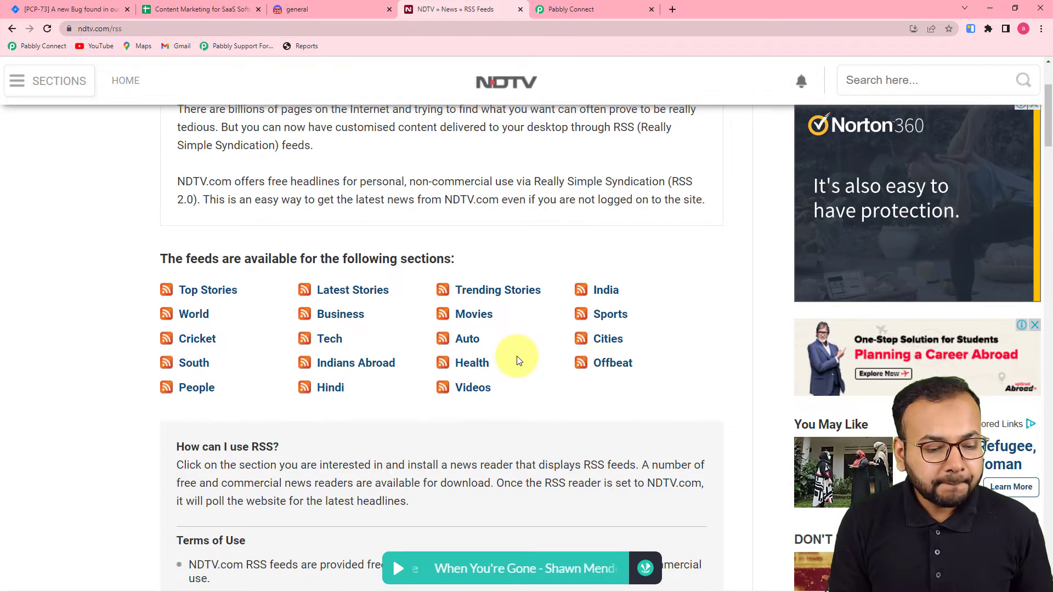
pyautogui.click(614, 314)
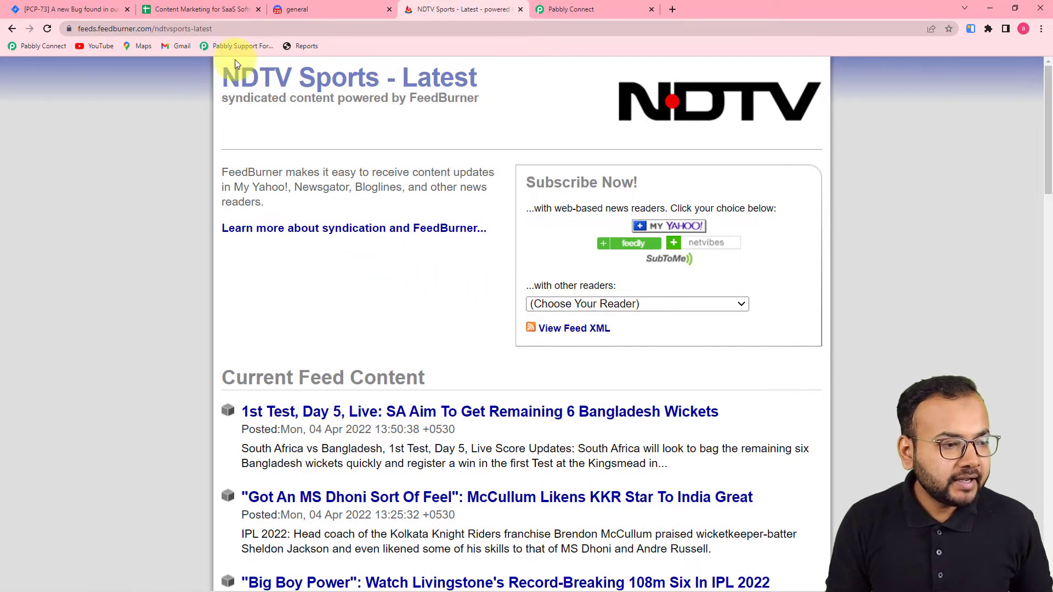
pyautogui.click(238, 31)
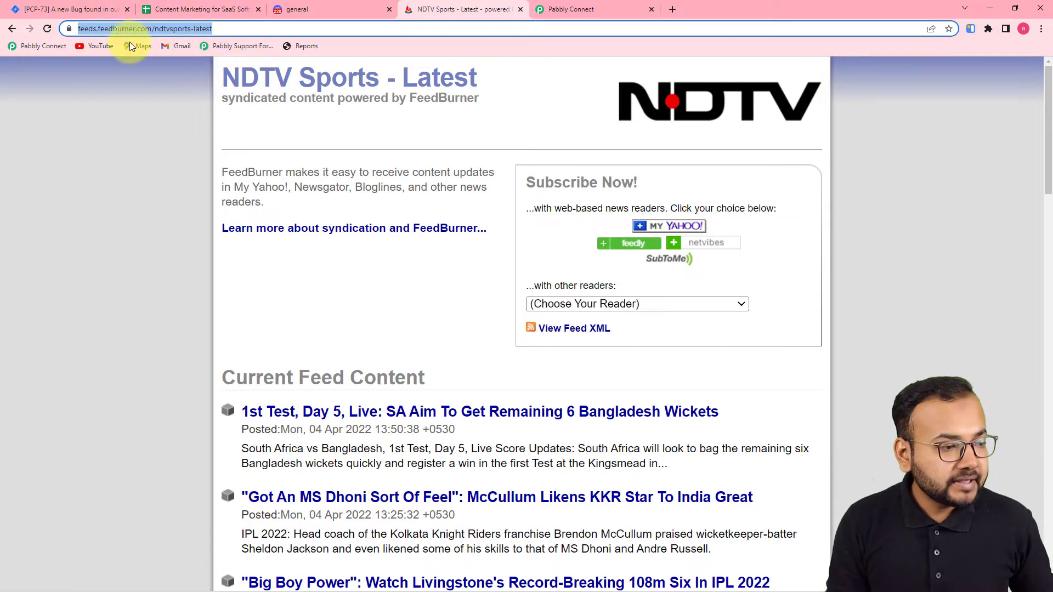
pyautogui.rightClick(139, 29)
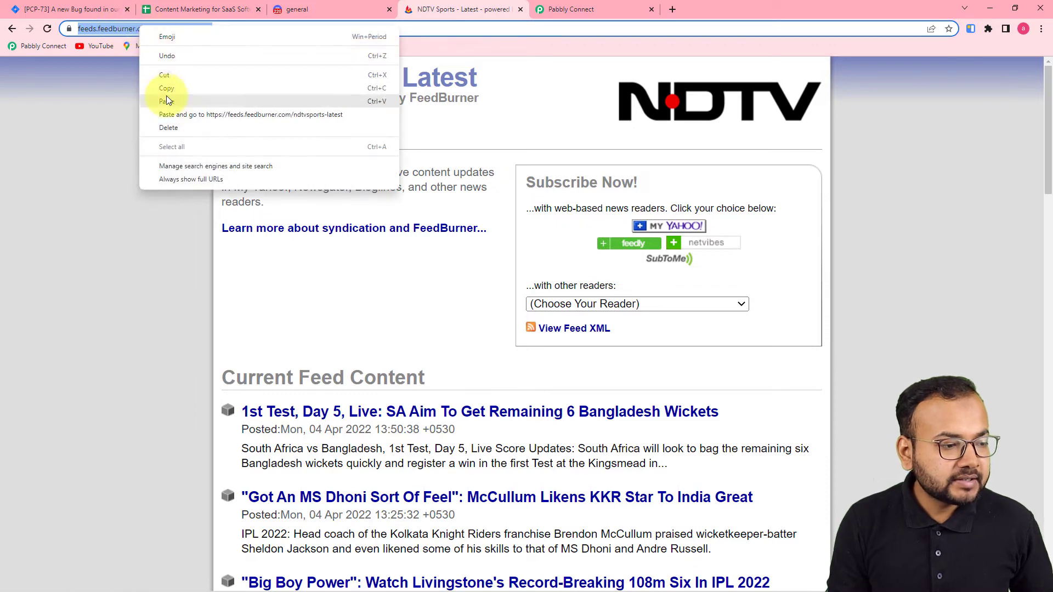
pyautogui.click(167, 88)
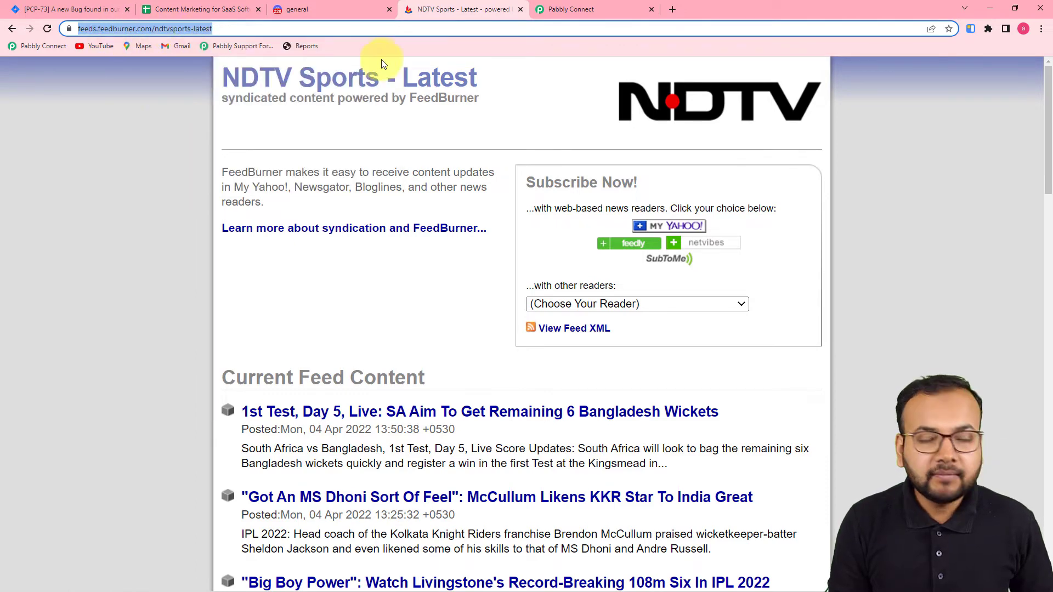
pyautogui.click(545, 12)
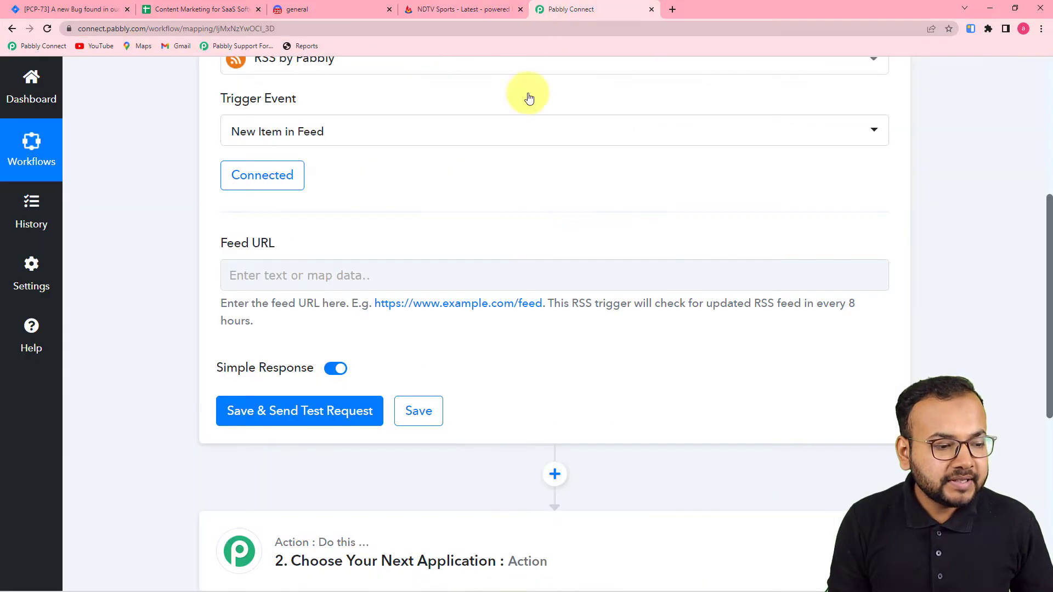
# Paste the NDTV Sports feed into Feed URL and save with a test request
pyautogui.rightClick(254, 270)
pyautogui.click(282, 357)
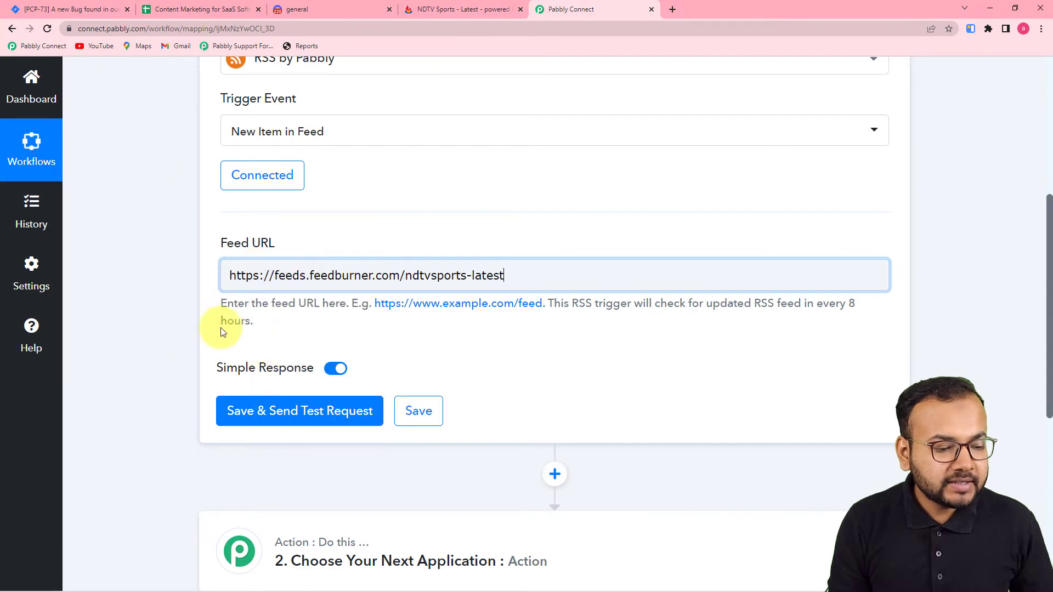
pyautogui.click(175, 316)
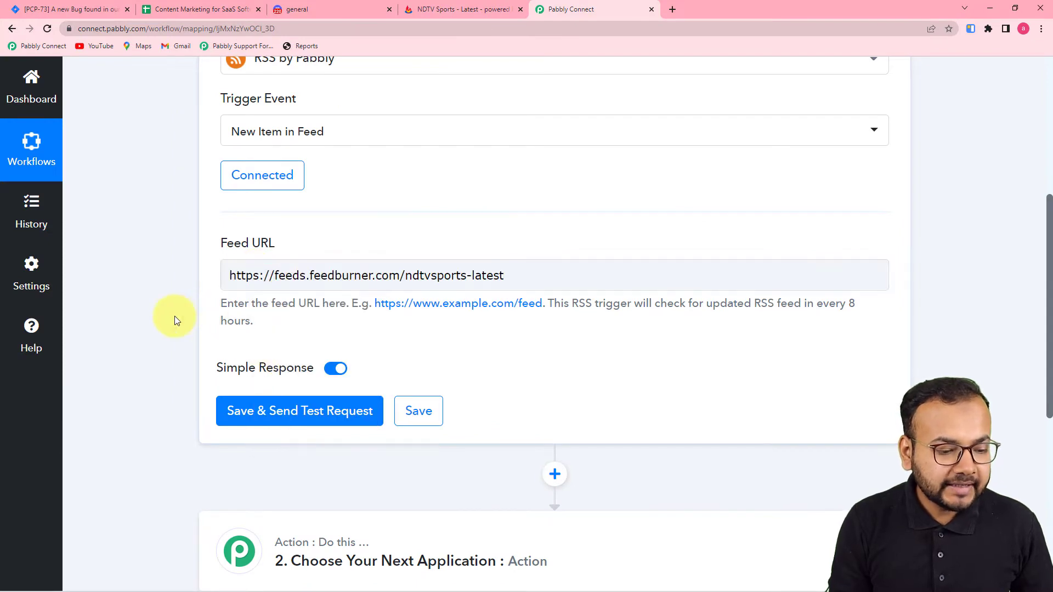
pyautogui.click(269, 424)
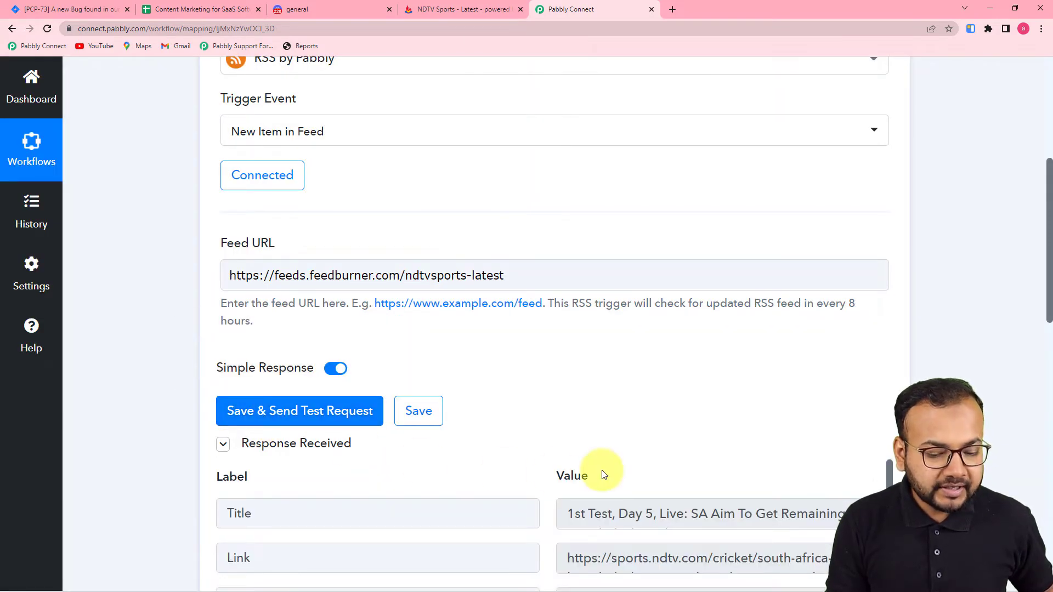
# Review the returned sample item and enlarge the Link value to show the full URL
pyautogui.scroll(-2, 696, 420)
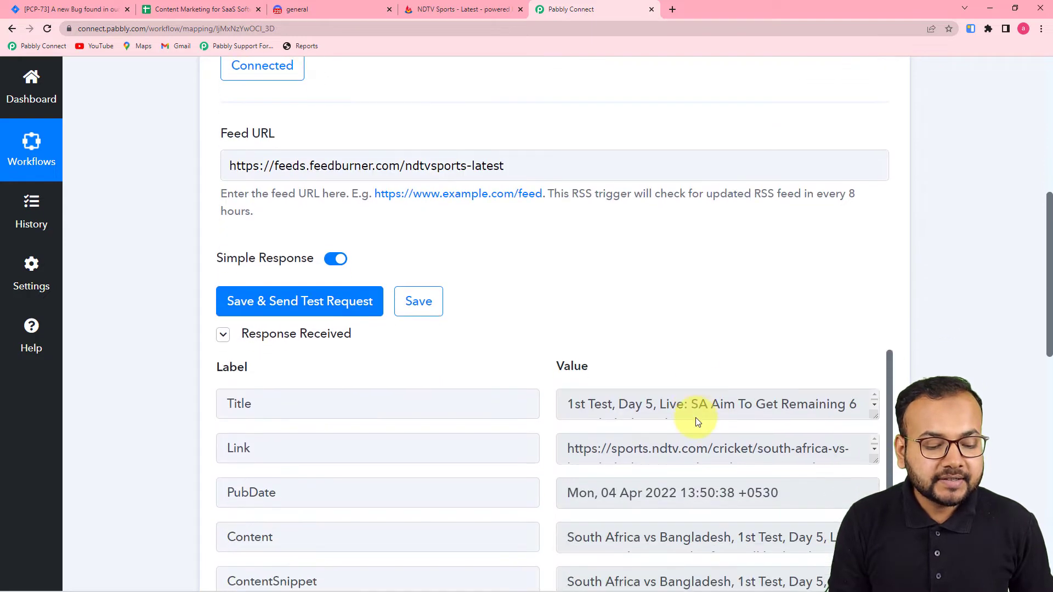
pyautogui.scroll(-2, 696, 421)
pyautogui.scroll(-2, 696, 419)
pyautogui.scroll(3, 822, 415)
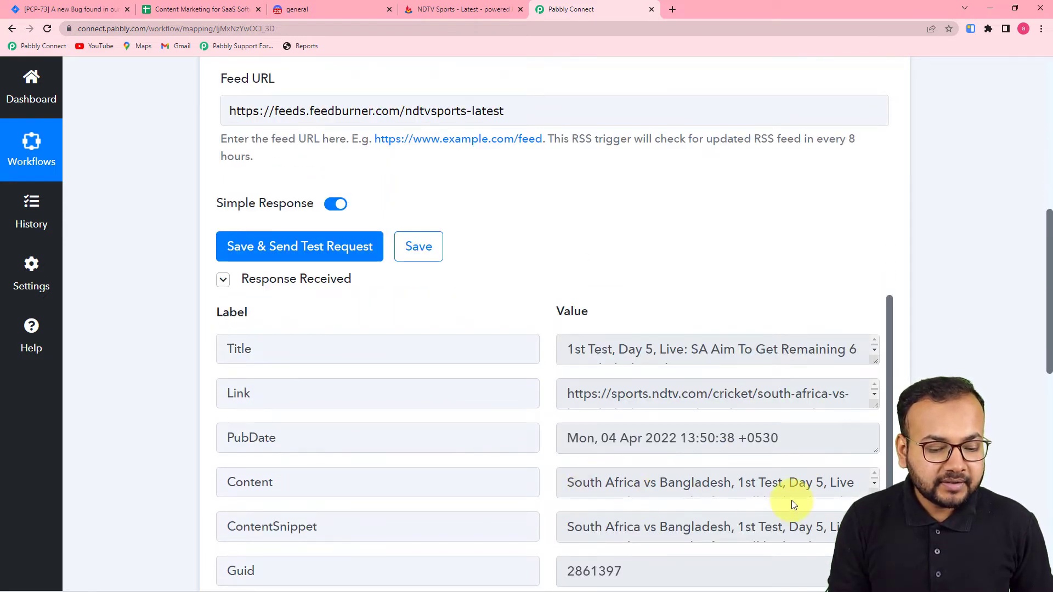
pyautogui.scroll(-3, 792, 500)
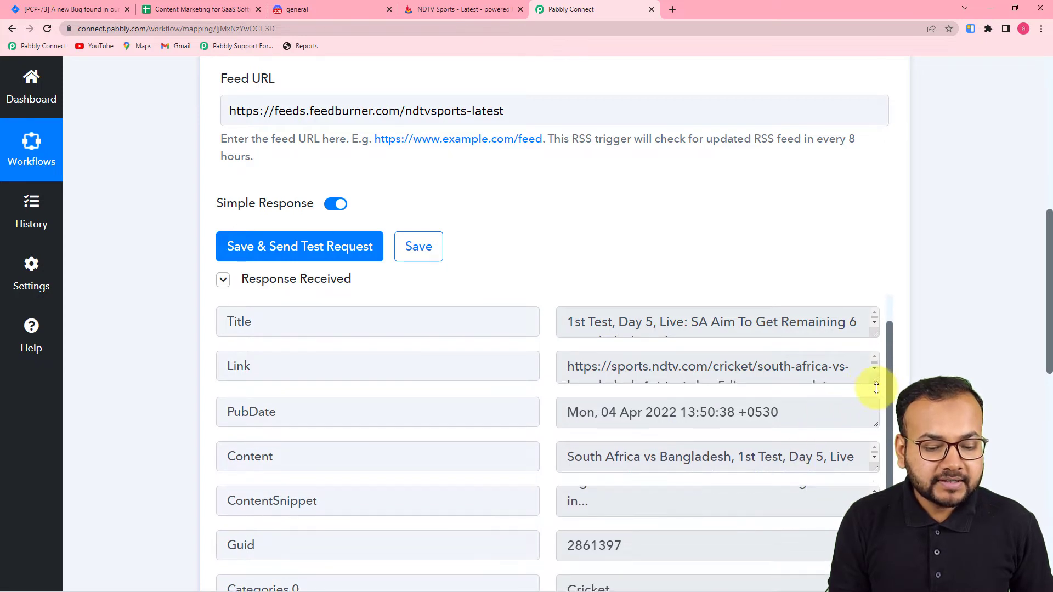
pyautogui.moveTo(875, 378); pyautogui.dragTo(877, 481)
# Open the test item's South Africa vs Bangladesh article in a new tab, then return to Pabbly Connect
pyautogui.tripleClick(568, 365)
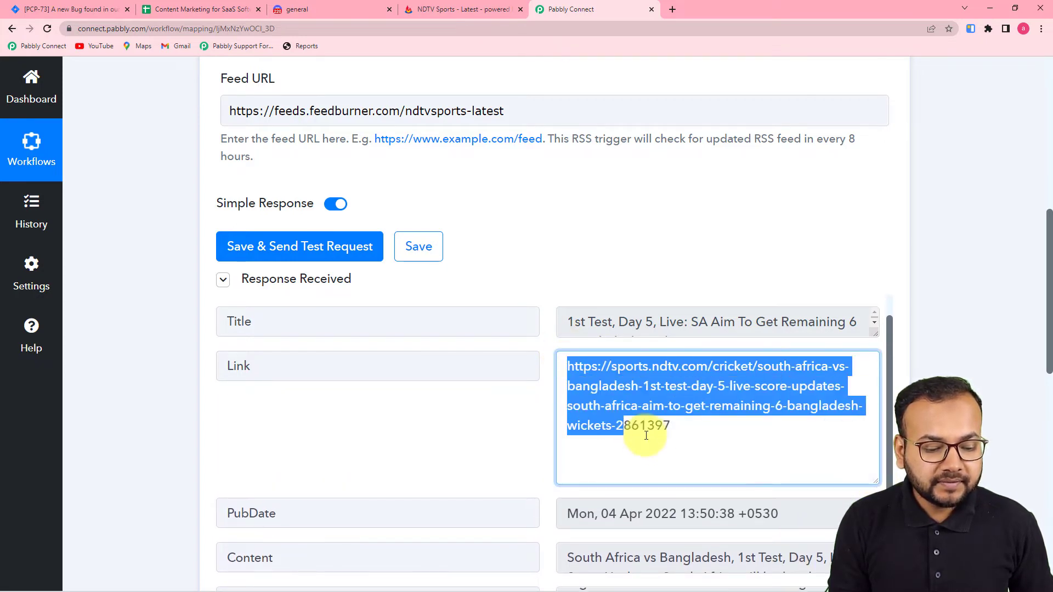
pyautogui.rightClick(626, 412)
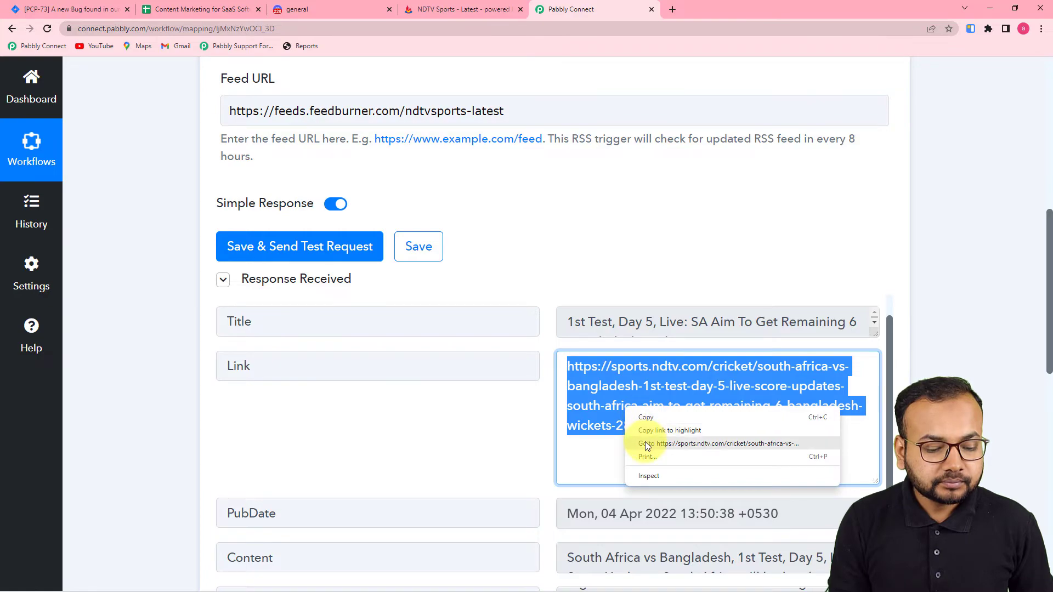
pyautogui.click(645, 443)
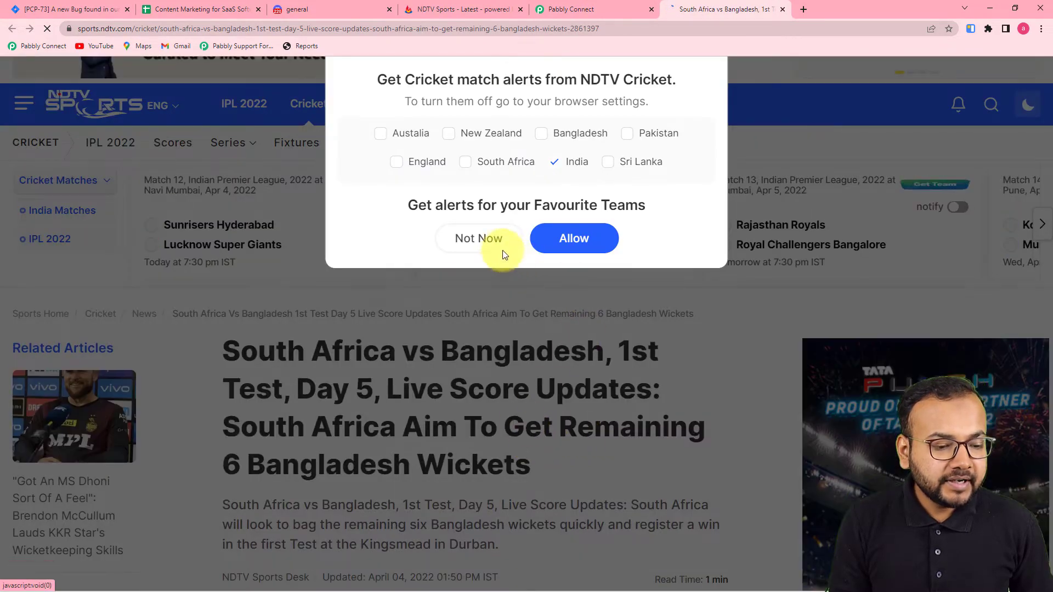
pyautogui.click(482, 240)
pyautogui.scroll(-4, 366, 354)
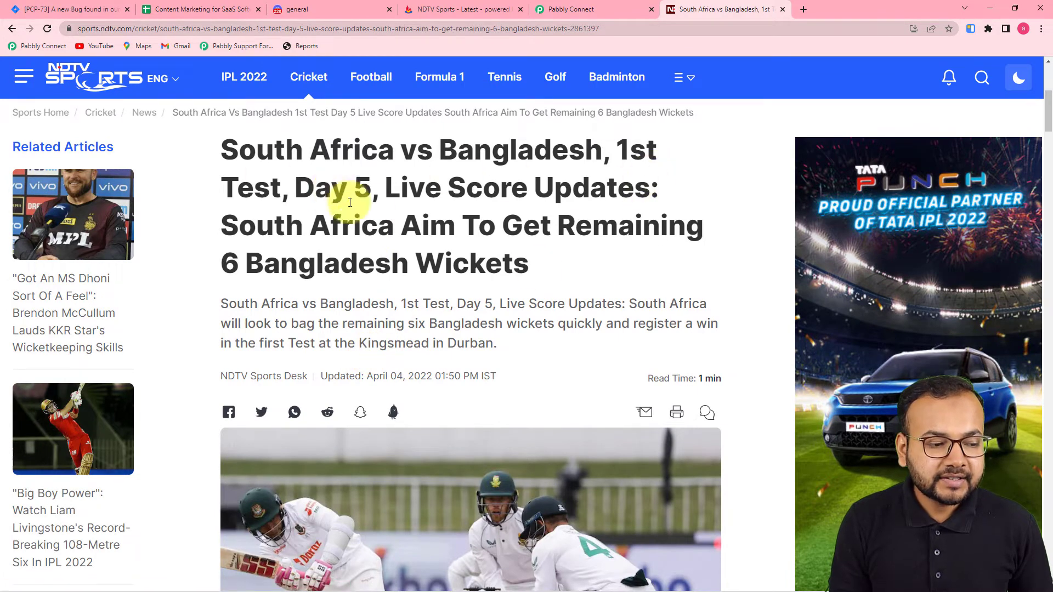
pyautogui.click(584, 14)
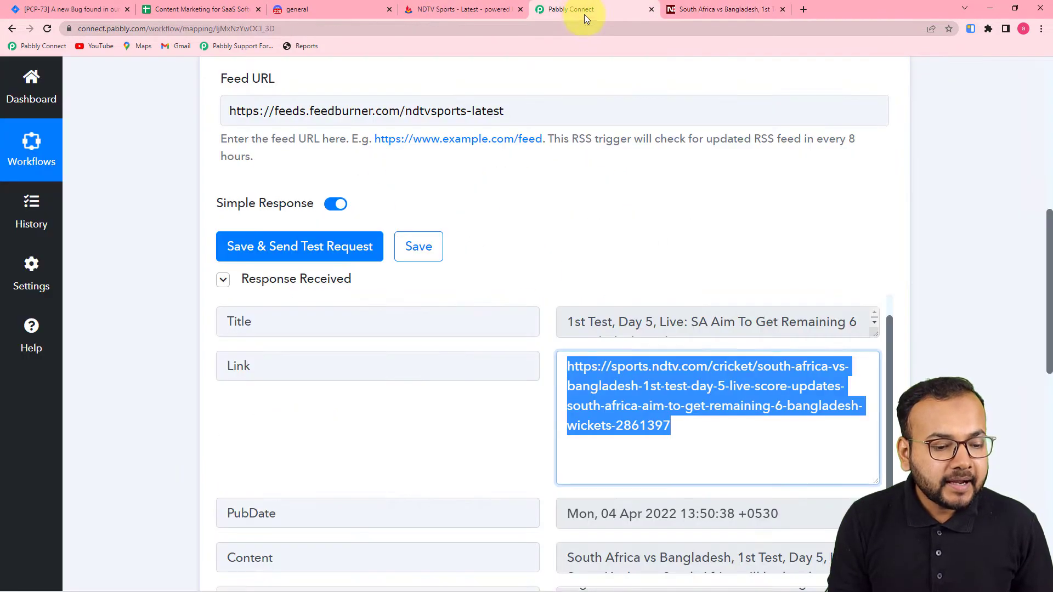
# Check the Discord general channel, then come back to the Pabbly Connect workflow
pyautogui.scroll(-1, 245, 358)
pyautogui.scroll(-8, 245, 358)
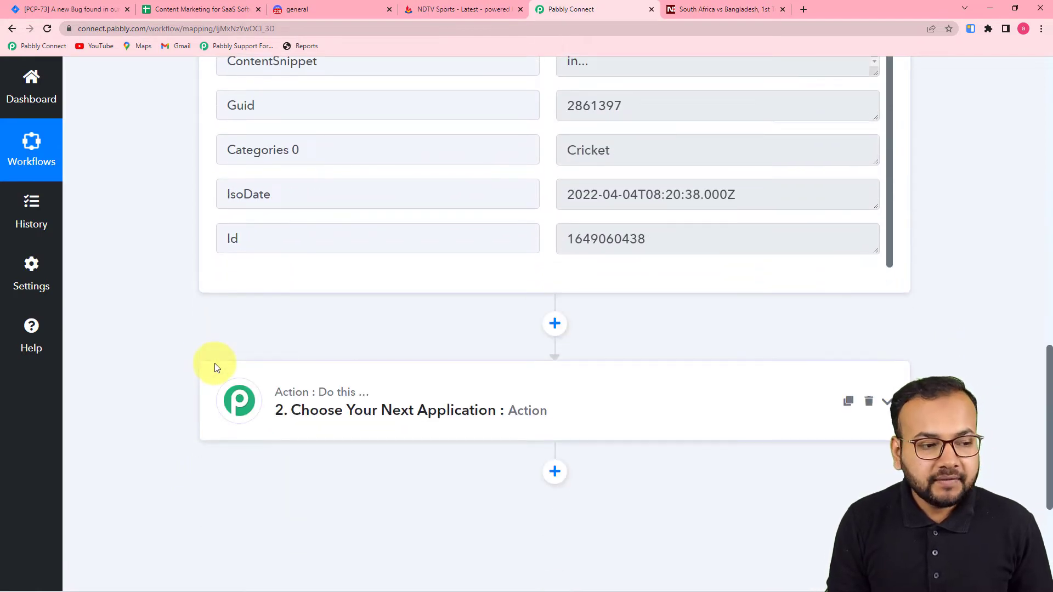
pyautogui.click(327, 11)
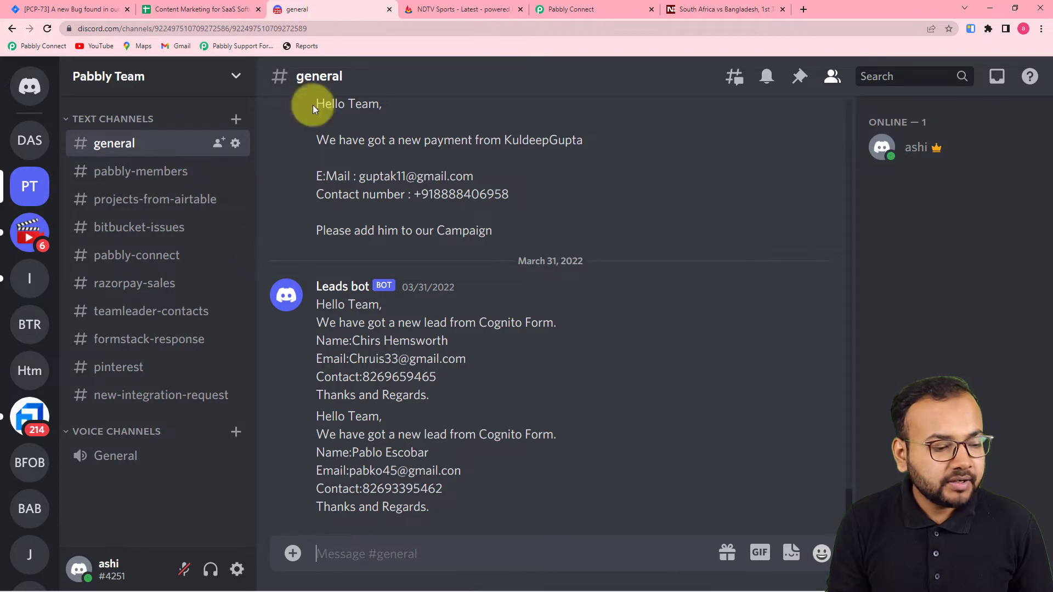
pyautogui.click(561, 11)
pyautogui.scroll(-2, 495, 377)
# Make the action step Discord's Send Channel Message (HTML) and connect it
pyautogui.click(457, 310)
pyautogui.scroll(-2, 457, 310)
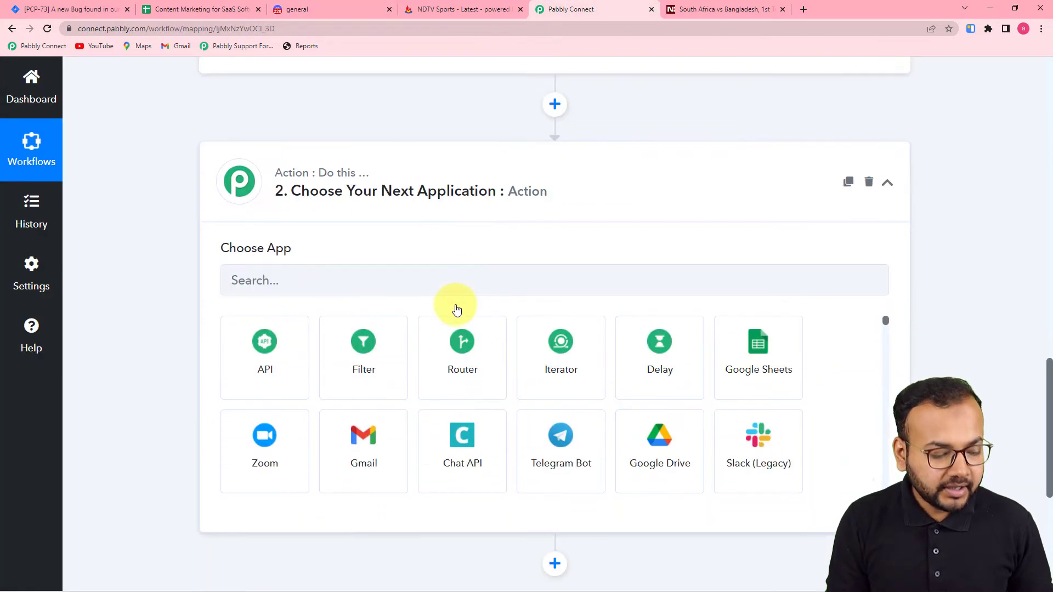
pyautogui.click(427, 280)
pyautogui.write('dis')
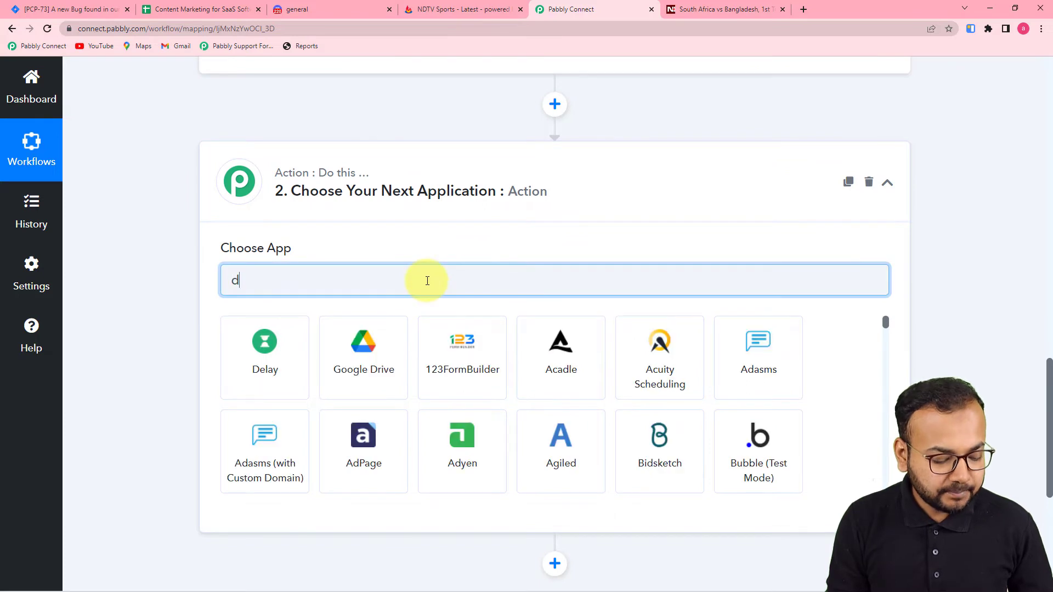
pyautogui.write('cor')
pyautogui.click(264, 358)
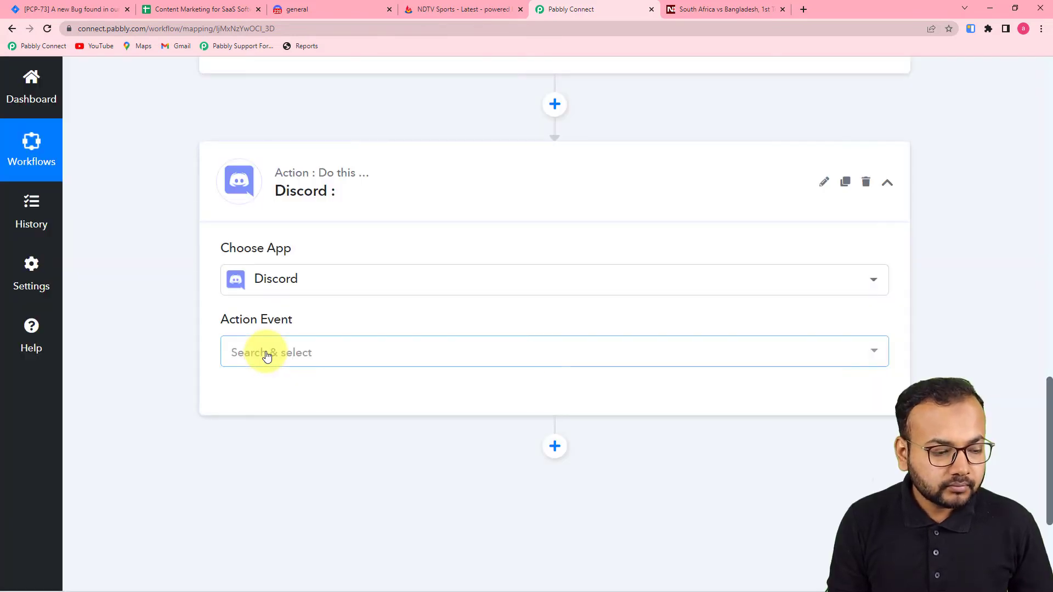
pyautogui.click(263, 352)
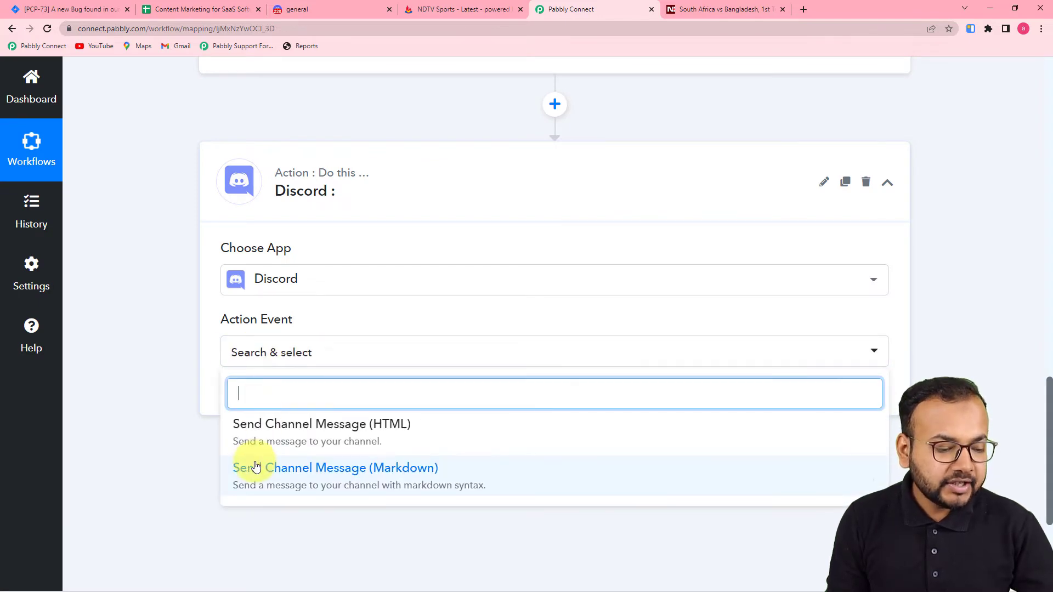
pyautogui.click(301, 433)
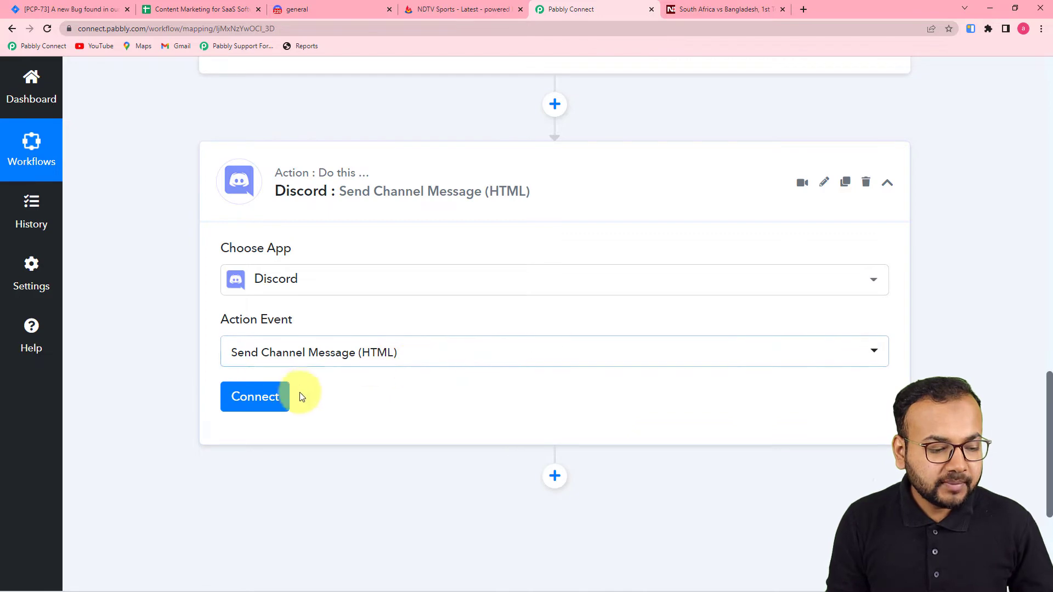
pyautogui.click(251, 397)
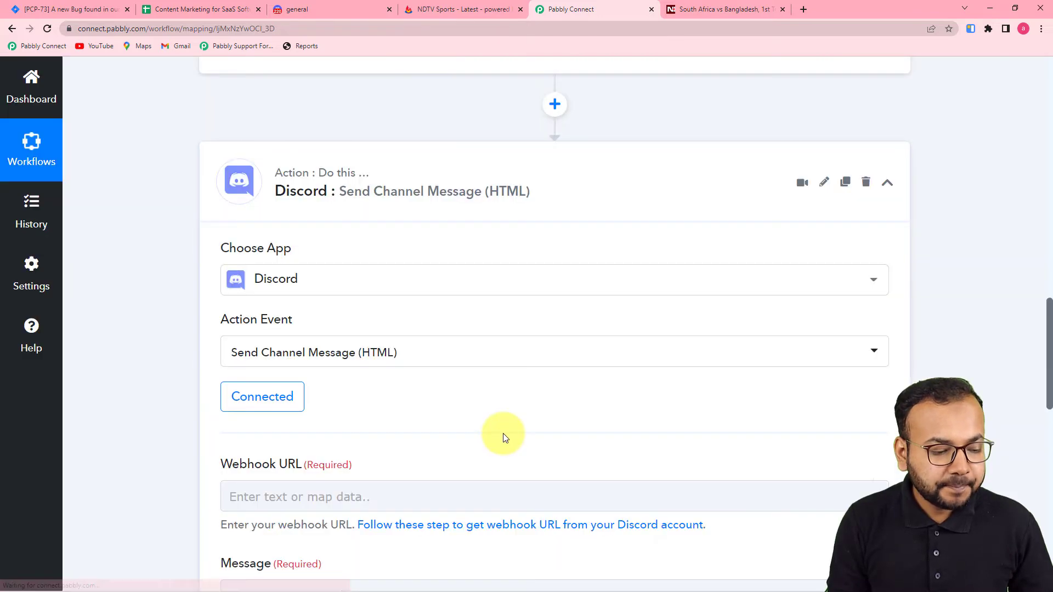
# Look over the empty Webhook URL and Bot Name fields, then open the webhook URL help guide
pyautogui.scroll(-3, 502, 433)
pyautogui.click(275, 343)
pyautogui.scroll(-2, 274, 347)
pyautogui.click(274, 347)
pyautogui.click(314, 414)
pyautogui.click(341, 358)
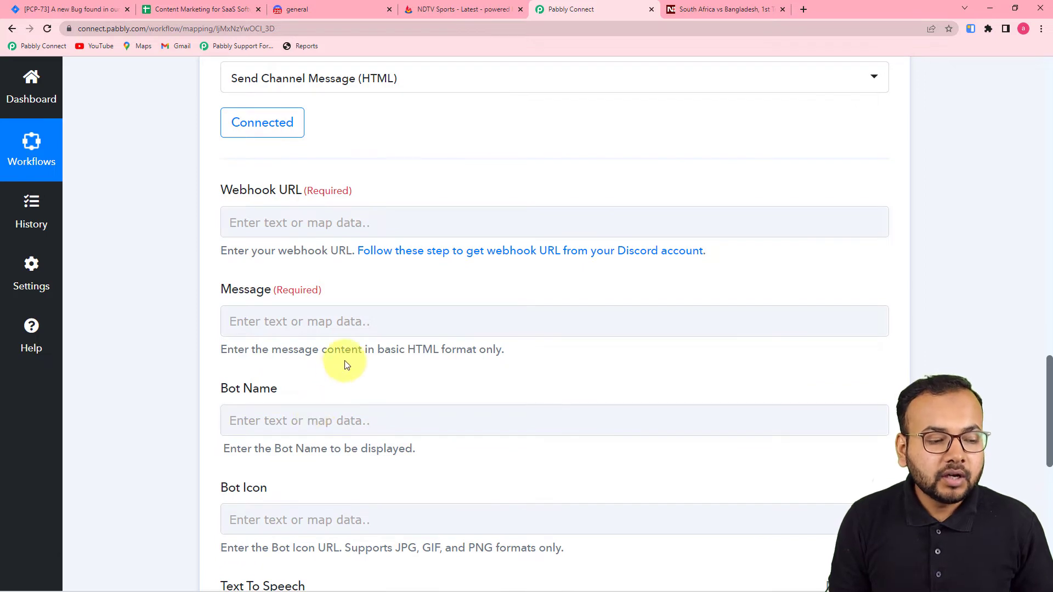
pyautogui.click(486, 257)
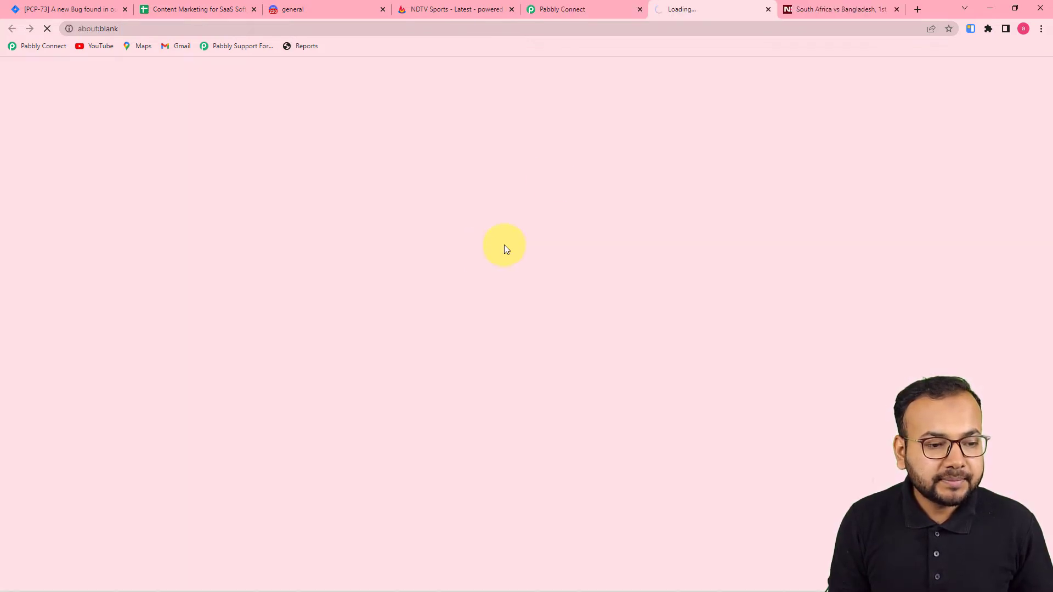
# Read the Pabbly Forum guide 'How to enter Webhook URL over Discord', then go to Discord's general channel
pyautogui.click(555, 7)
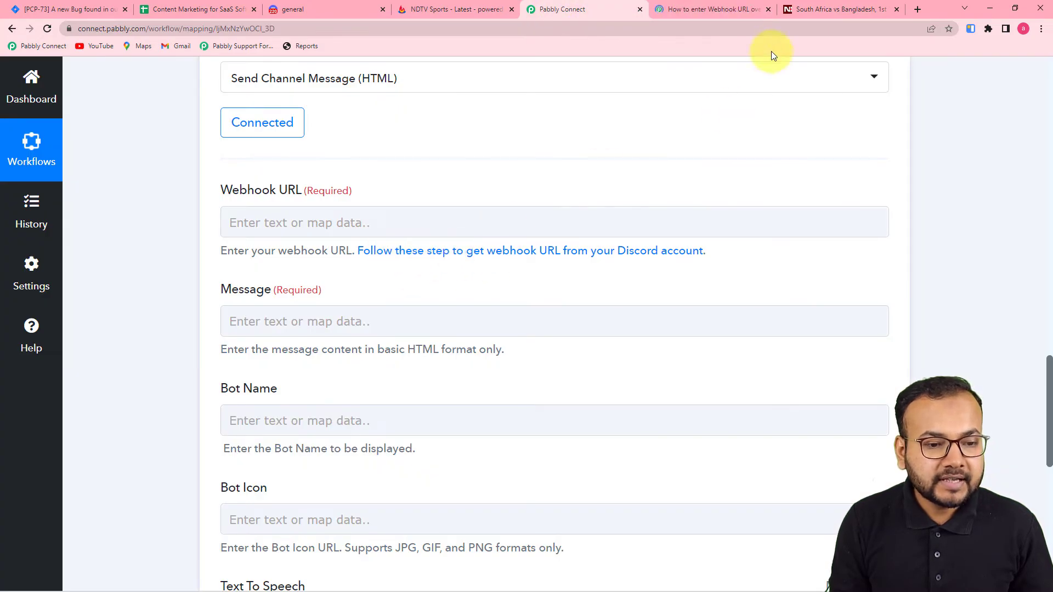
pyautogui.click(716, 15)
pyautogui.scroll(-9, 619, 209)
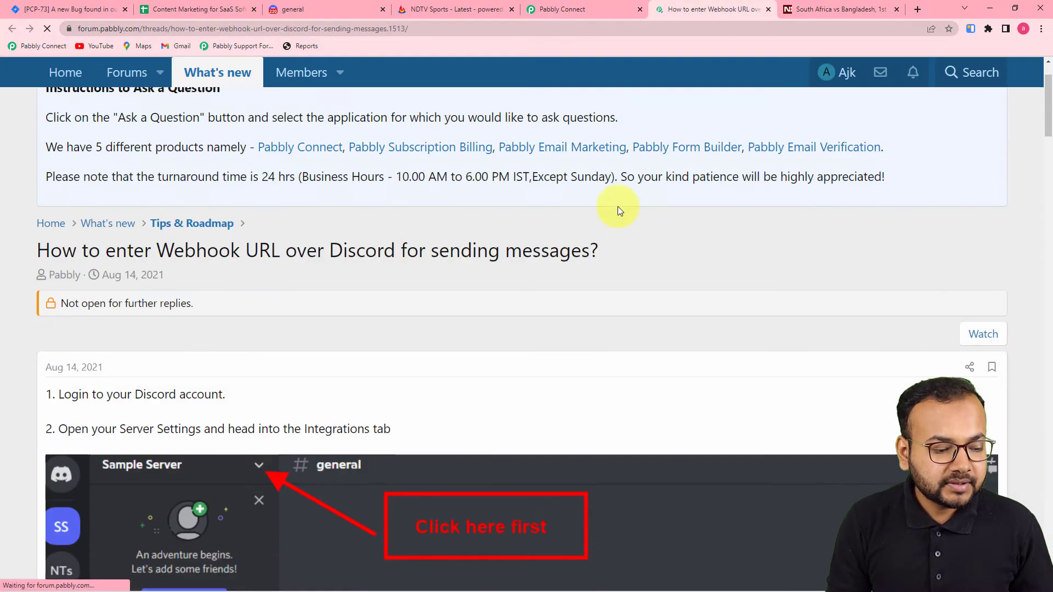
pyautogui.scroll(-3, 614, 215)
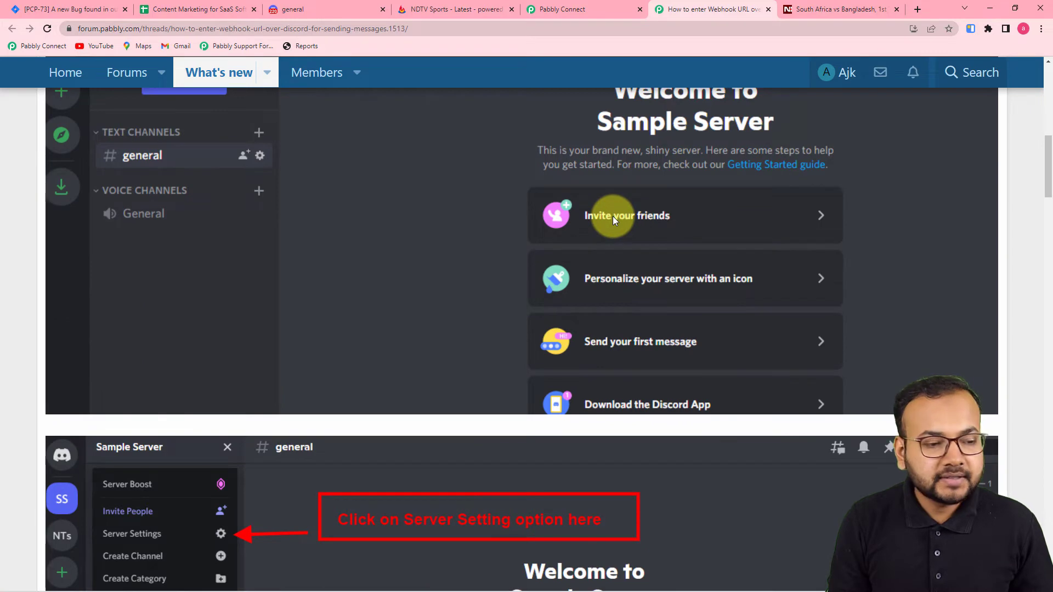
pyautogui.click(333, 9)
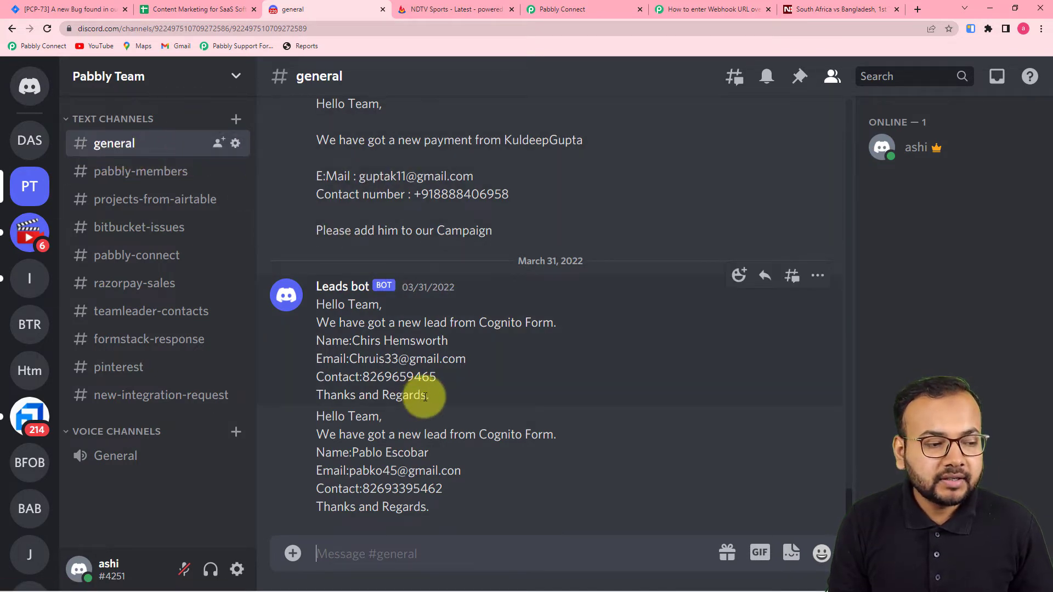
# Add a new webhook through the general channel's Integrations settings
pyautogui.click(236, 145)
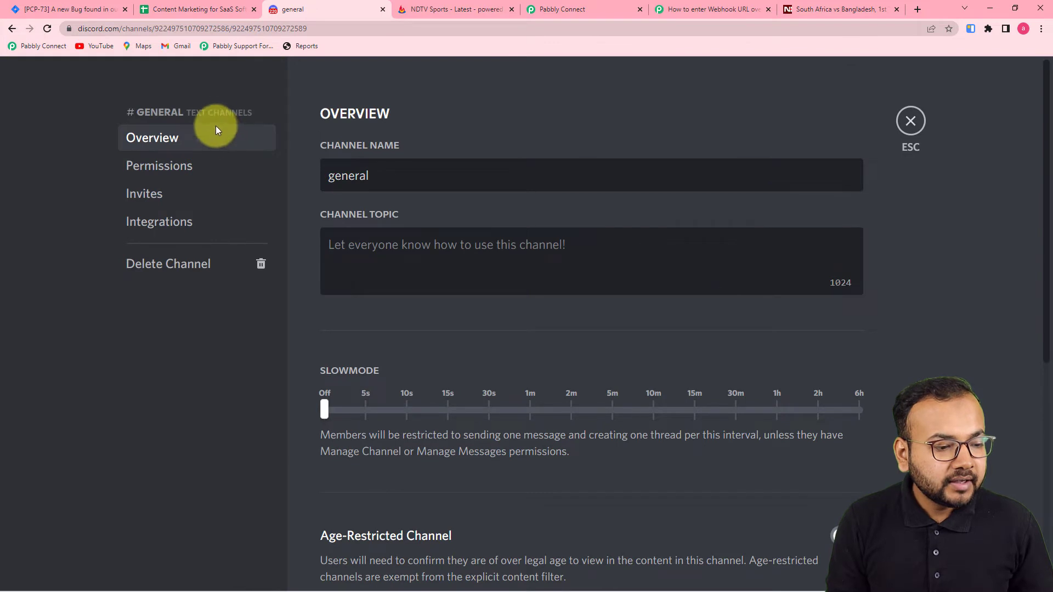
pyautogui.click(170, 230)
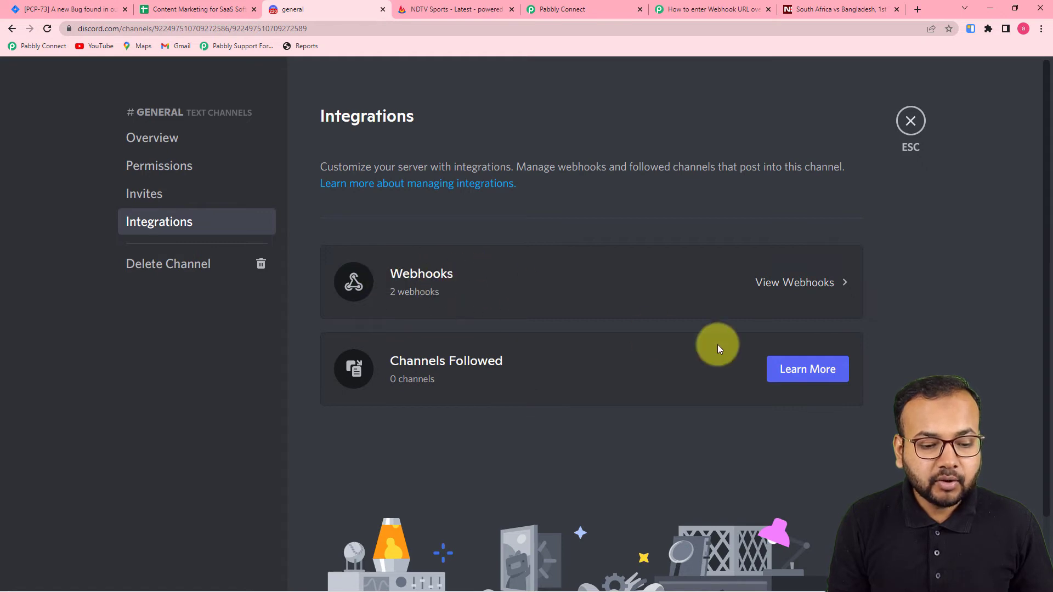
pyautogui.click(790, 283)
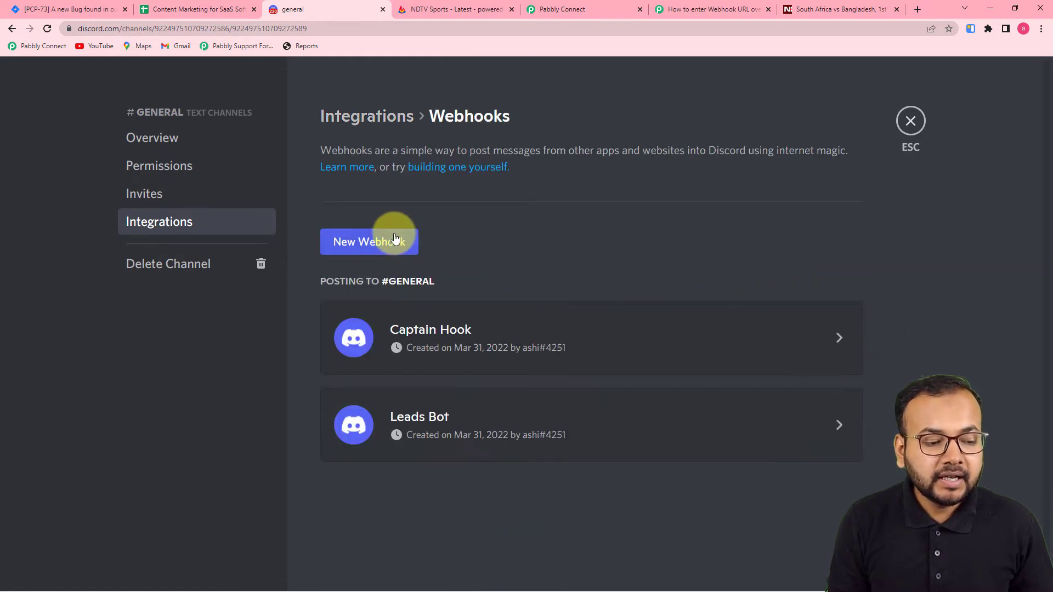
pyautogui.click(336, 245)
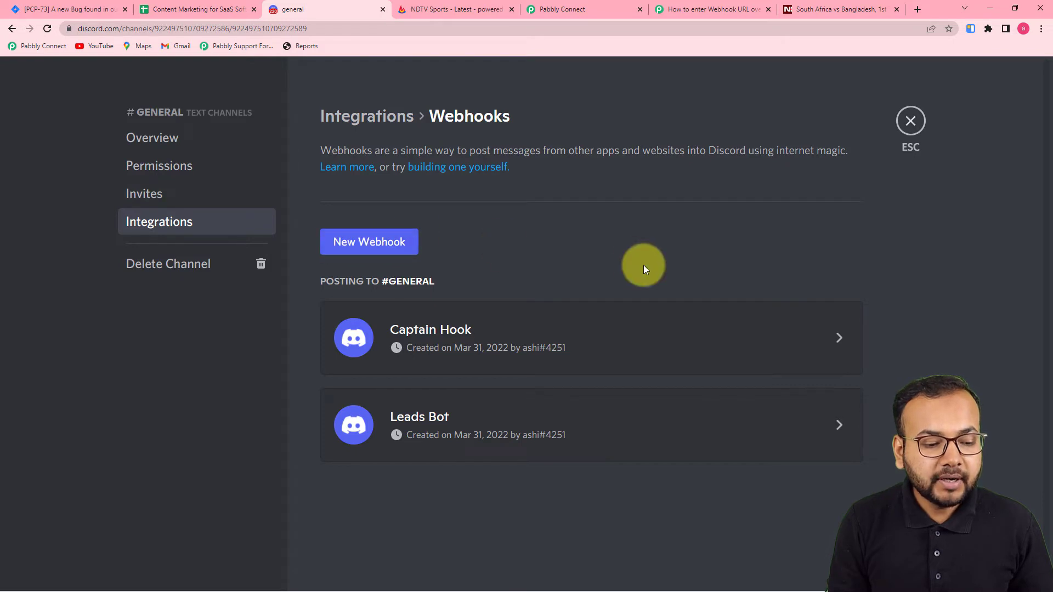
# Rename the webhook to 'RSS Feeds', save the change, and copy its webhook URL
pyautogui.scroll(-3, 736, 348)
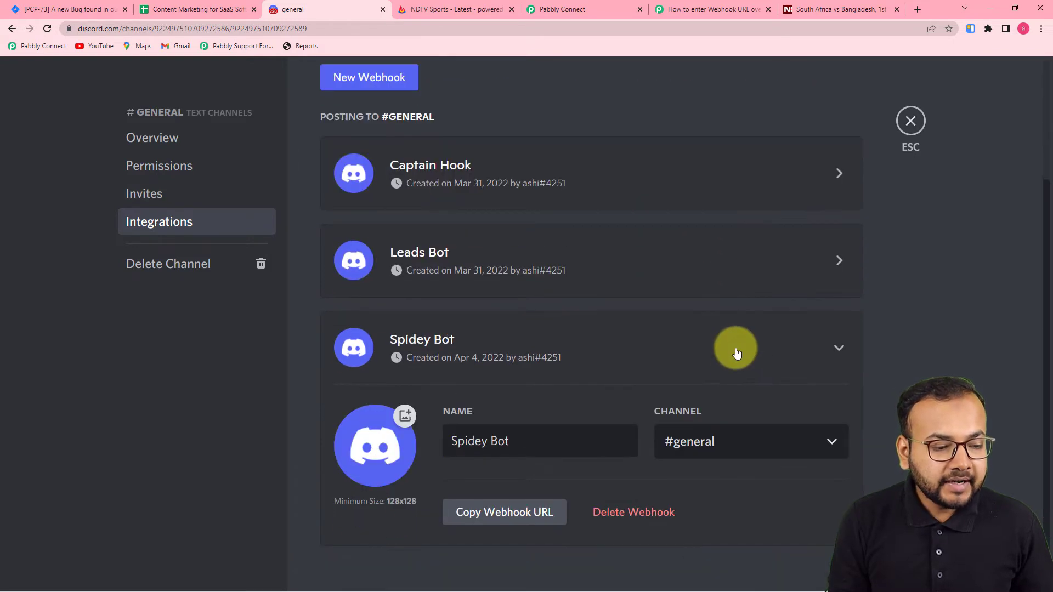
pyautogui.click(555, 431)
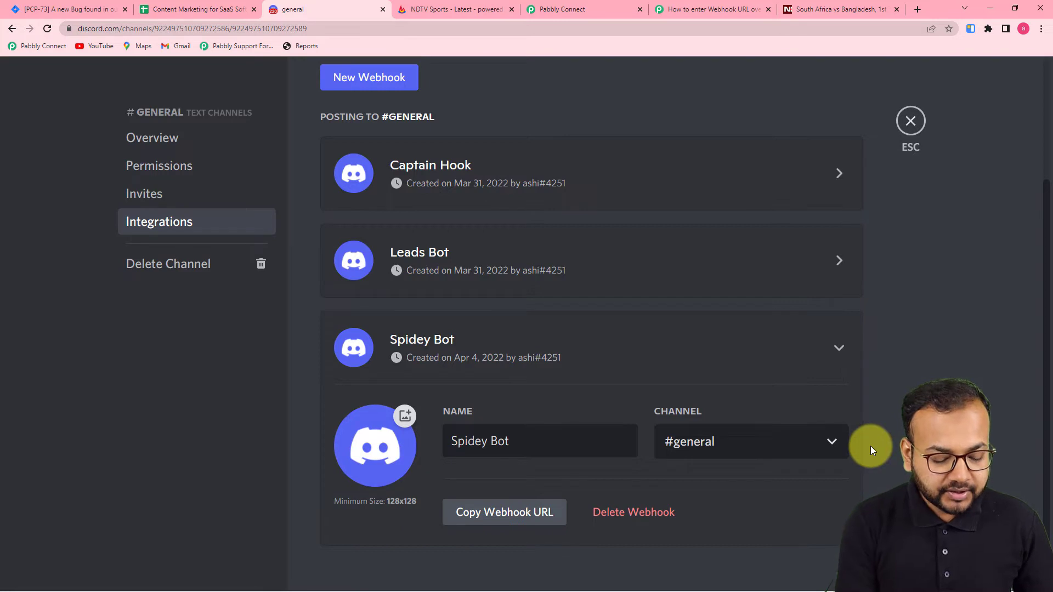
pyautogui.press('BackSpace')
pyautogui.press('BackSpace')
pyautogui.press('BackSpace')
pyautogui.press('BackSpace')
pyautogui.press('BackSpace')
pyautogui.press('BackSpace')
pyautogui.press('BackSpace')
pyautogui.press('BackSpace')
pyautogui.press('BackSpace')
pyautogui.press('BackSpace')
pyautogui.write('RS')
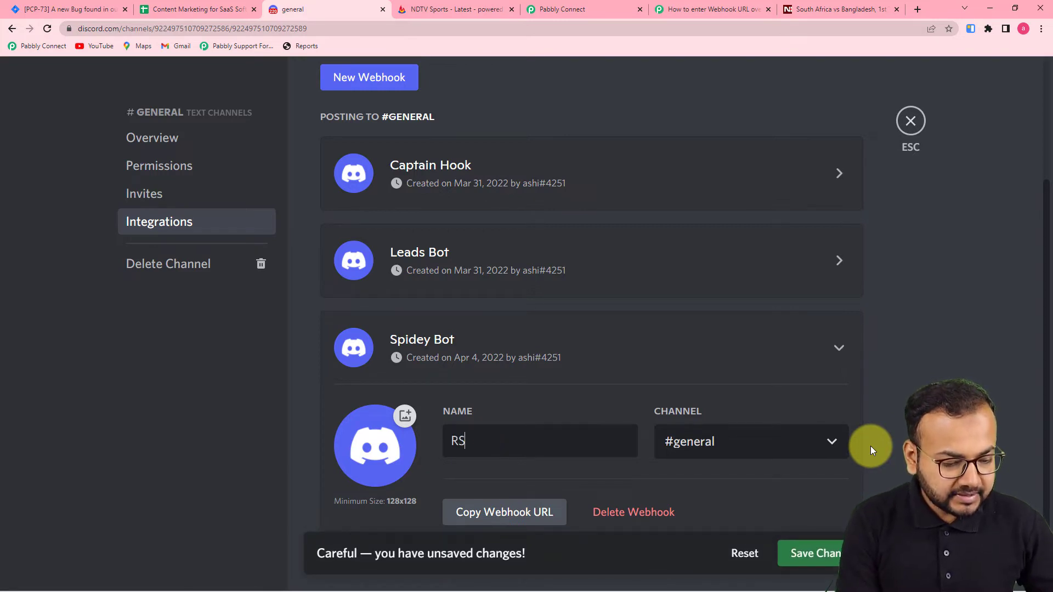
pyautogui.write('S Feed')
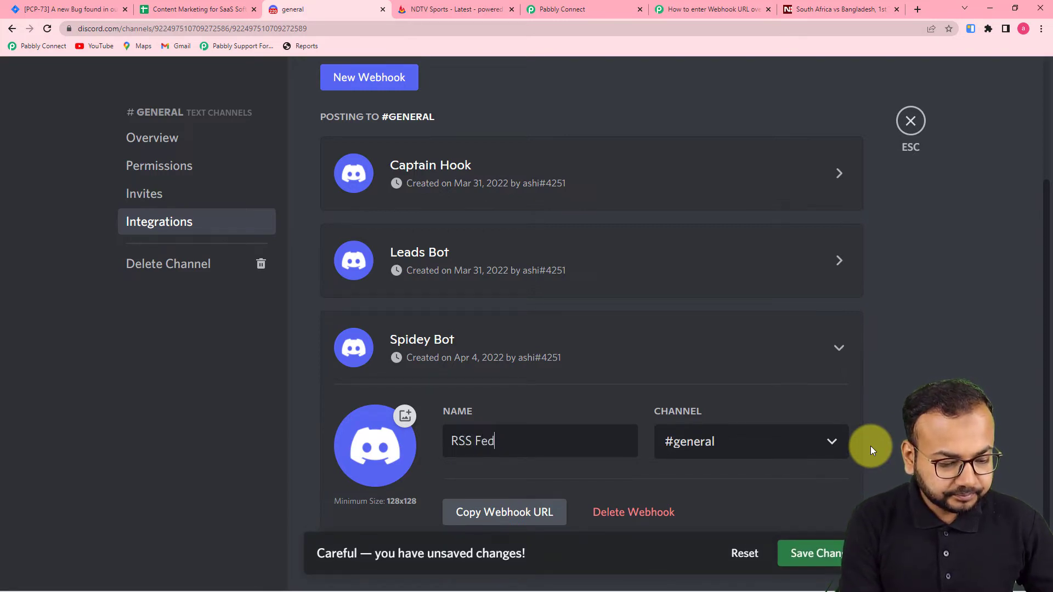
pyautogui.write('s')
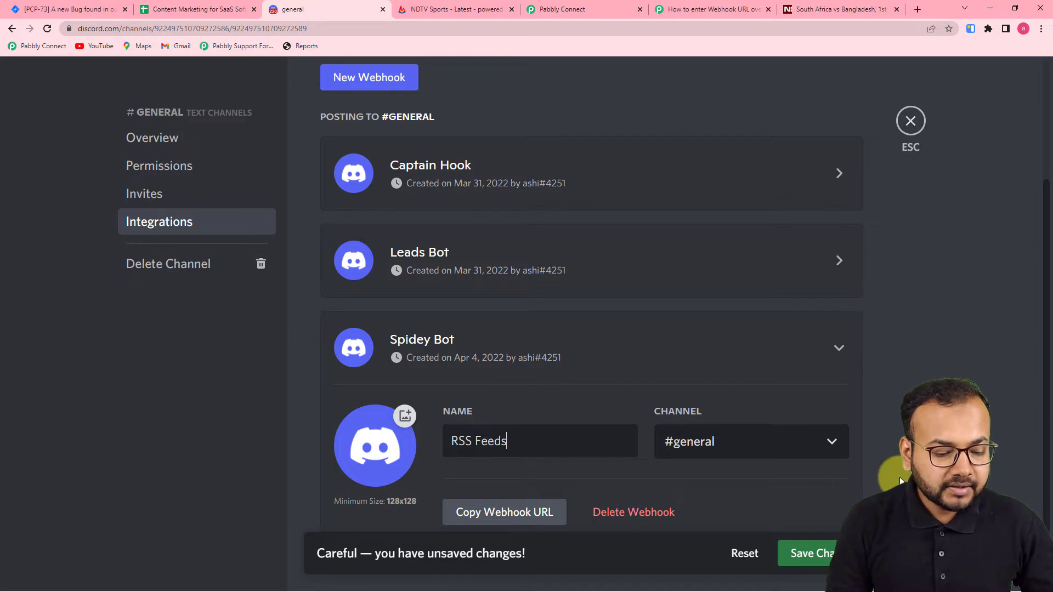
pyautogui.click(810, 554)
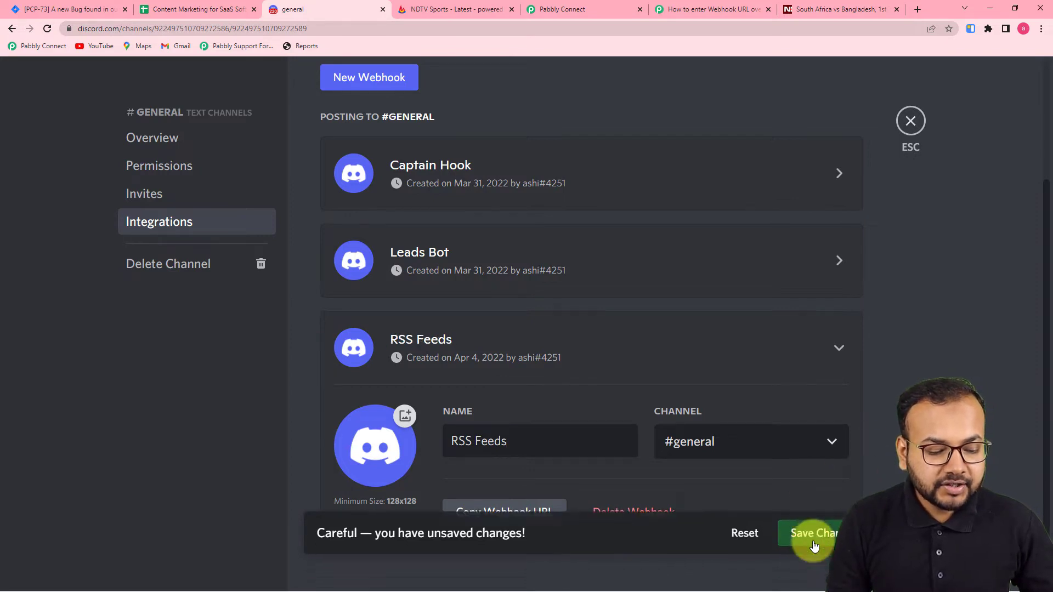
pyautogui.click(479, 516)
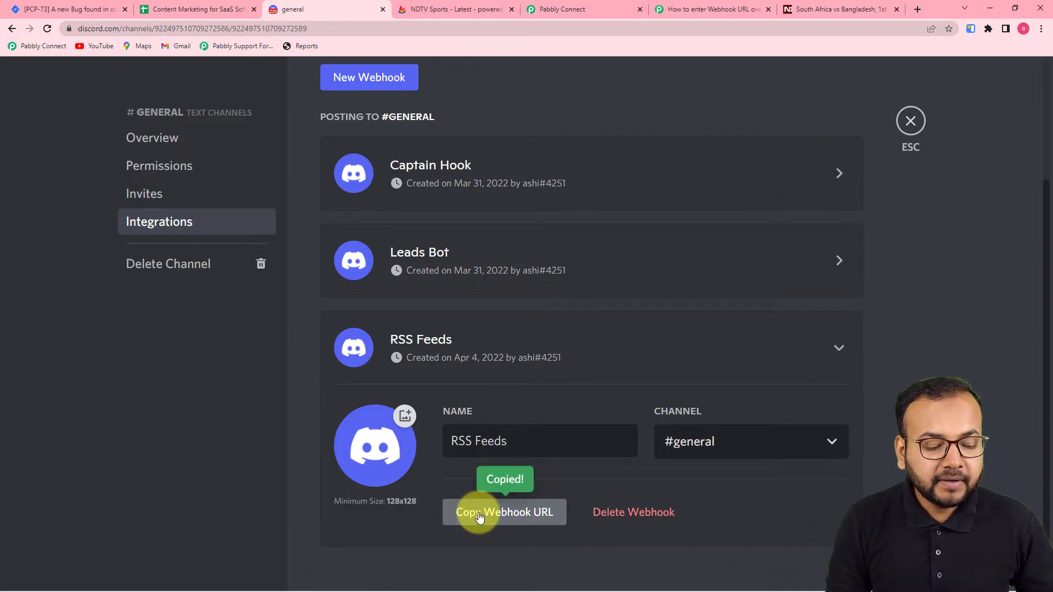
# Paste the copied Discord webhook URL into Webhook URL as plain text
pyautogui.click(565, 9)
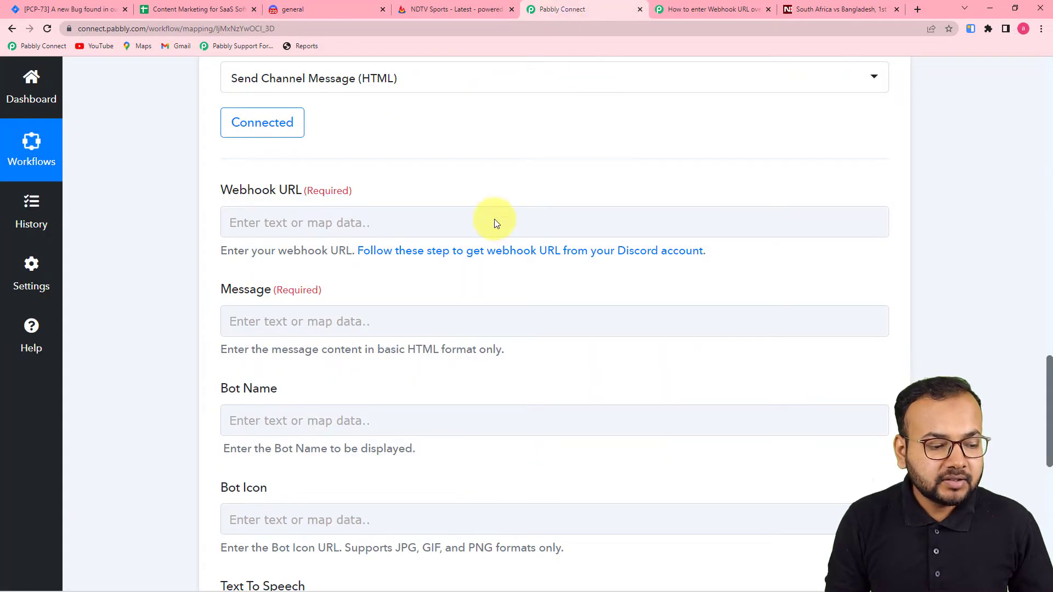
pyautogui.rightClick(486, 223)
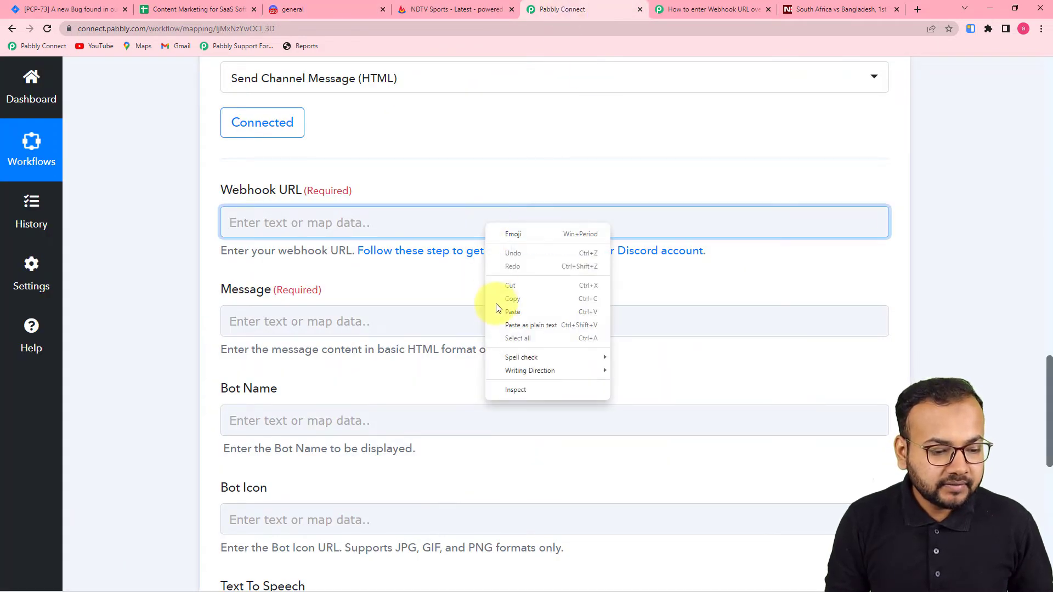
pyautogui.click(507, 325)
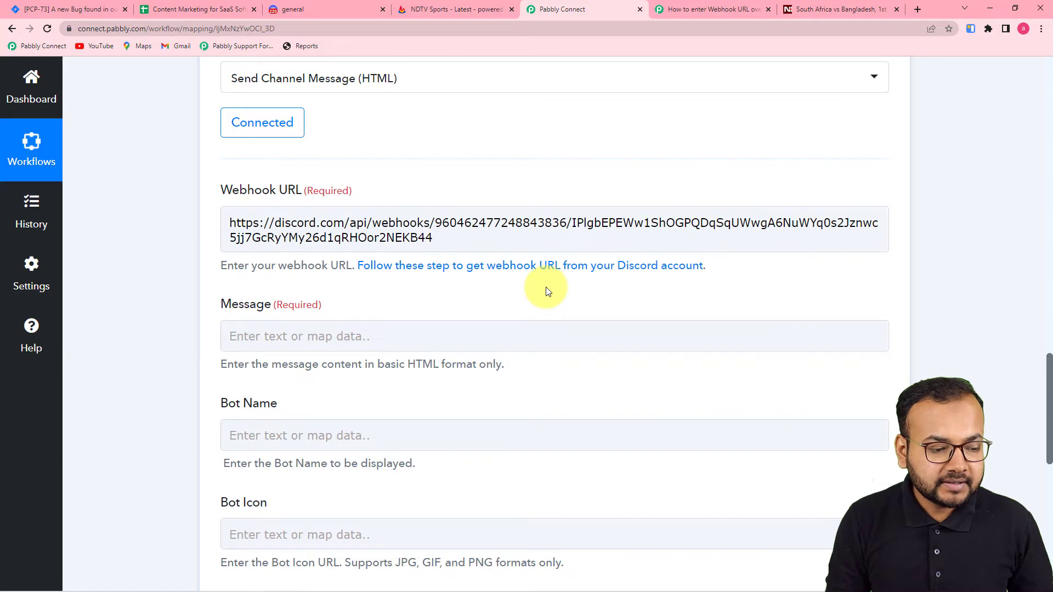
# Write the Message as 'Hey Team', a new line and 'You', then list the RSS item's fields
pyautogui.scroll(-1, 542, 295)
pyautogui.scroll(-1, 542, 294)
pyautogui.click(581, 233)
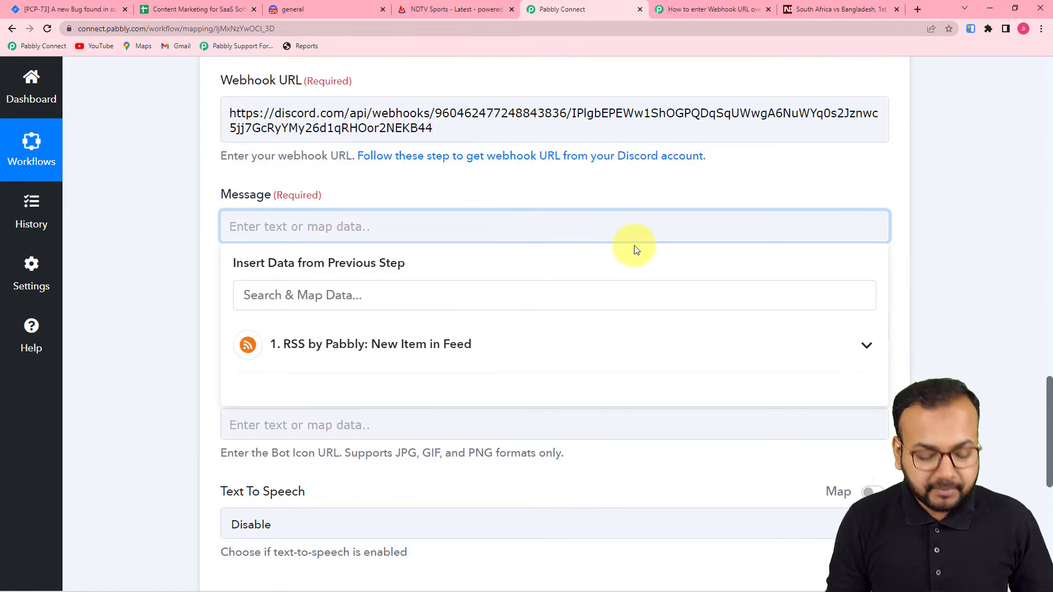
pyautogui.write('H')
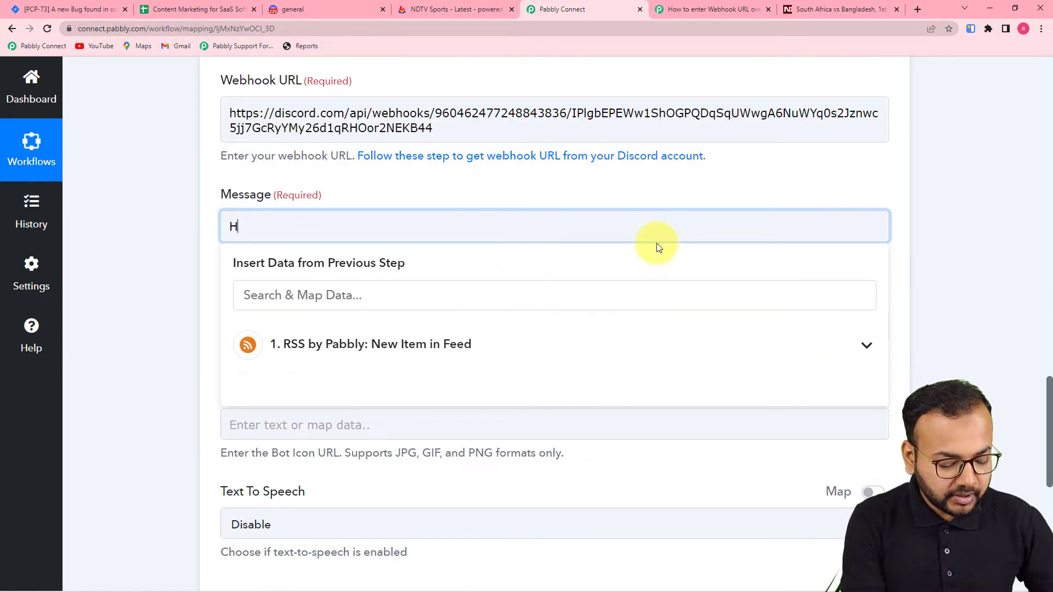
pyautogui.write('ey Team')
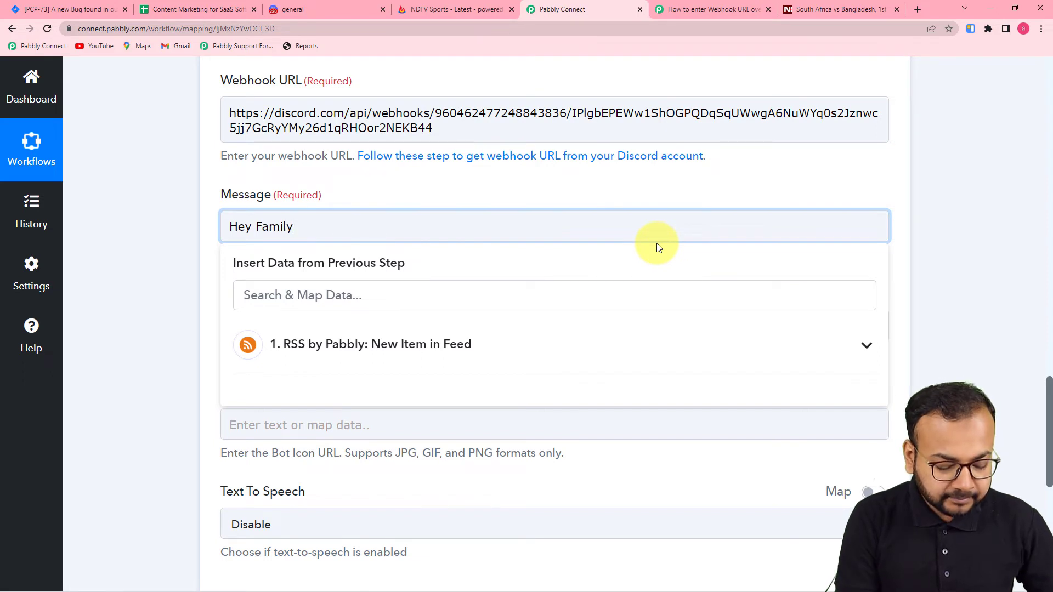
pyautogui.press('Return')
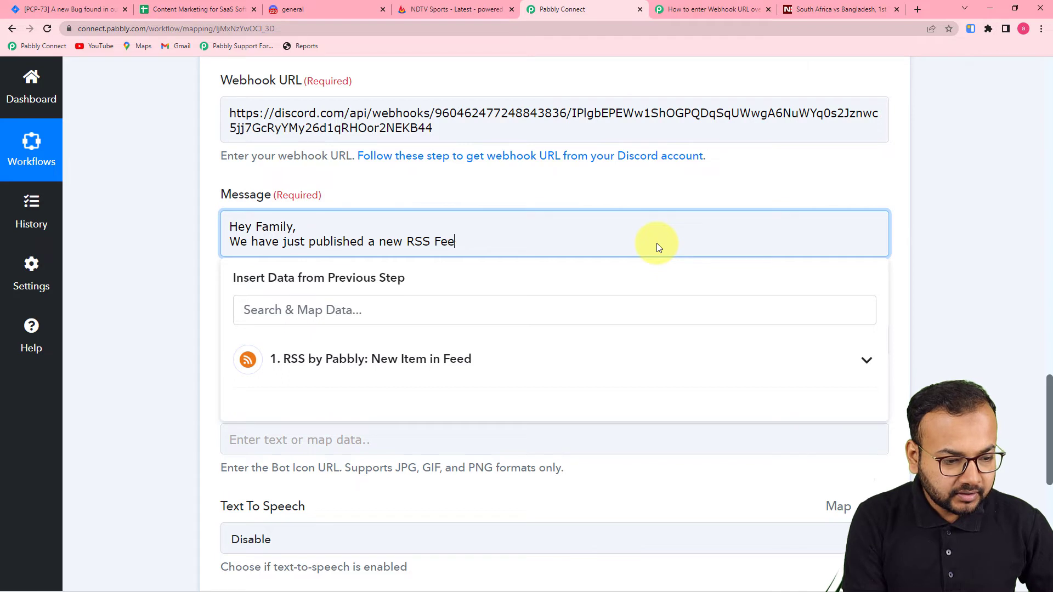
pyautogui.write('You:')
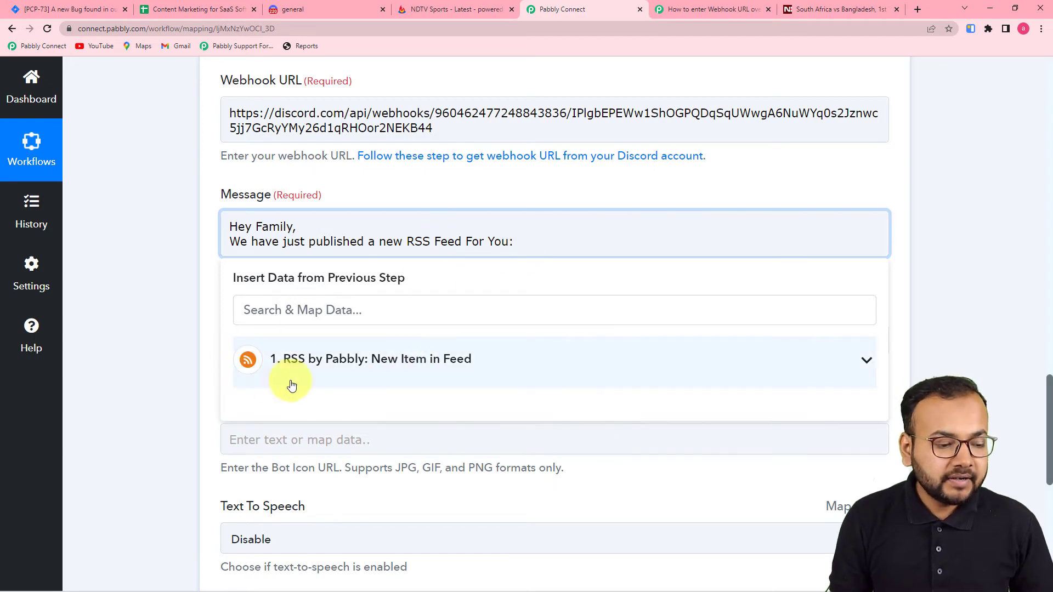
pyautogui.click(189, 335)
pyautogui.click(517, 242)
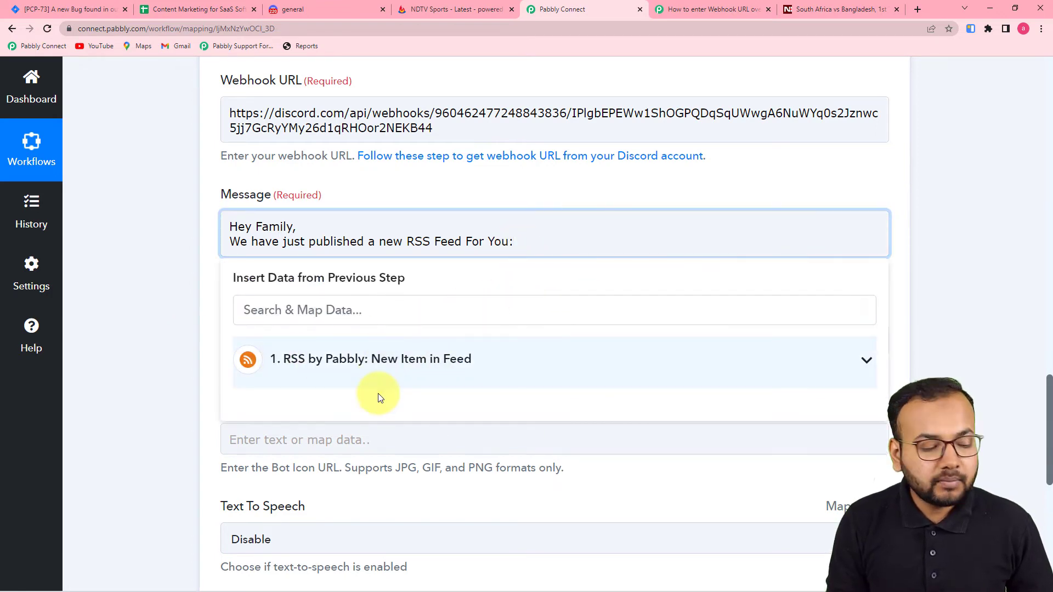
pyautogui.click(377, 370)
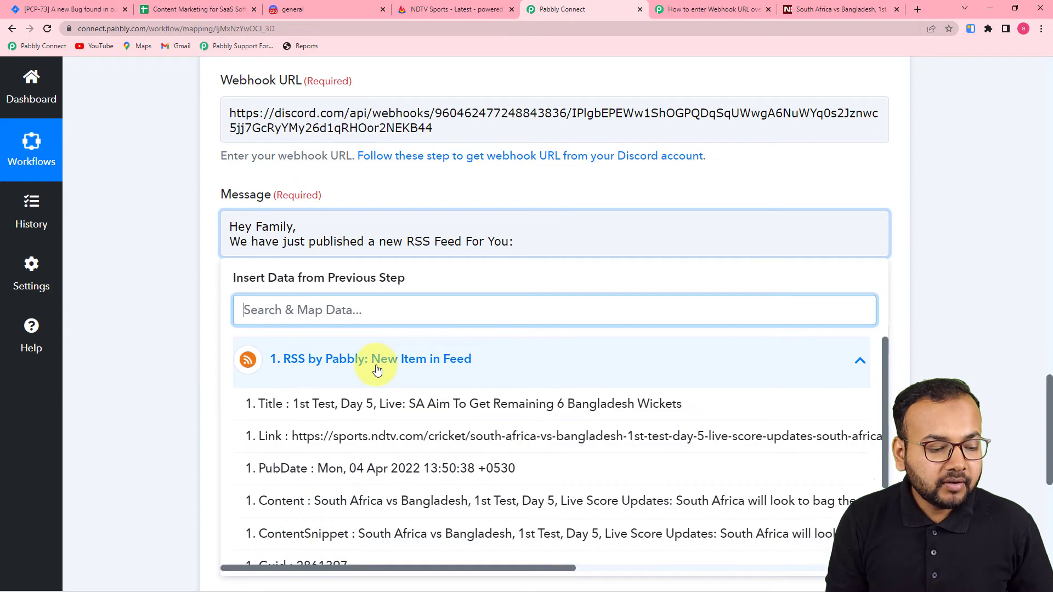
# Map the RSS item's Link field into the end of the Discord message content
pyautogui.click(390, 437)
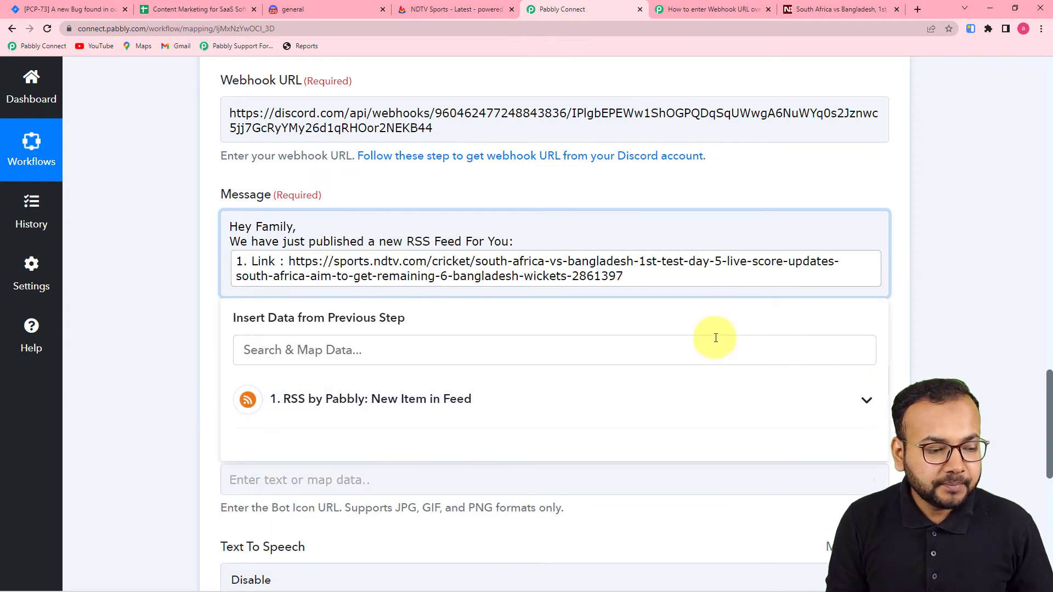
pyautogui.click(137, 266)
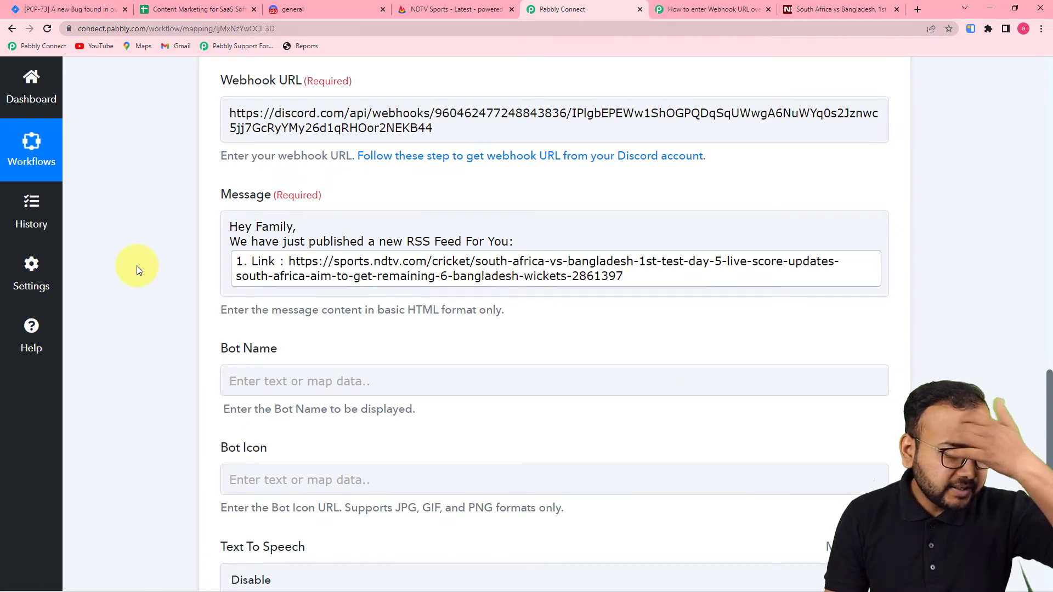
pyautogui.scroll(-4, 137, 266)
pyautogui.click(369, 159)
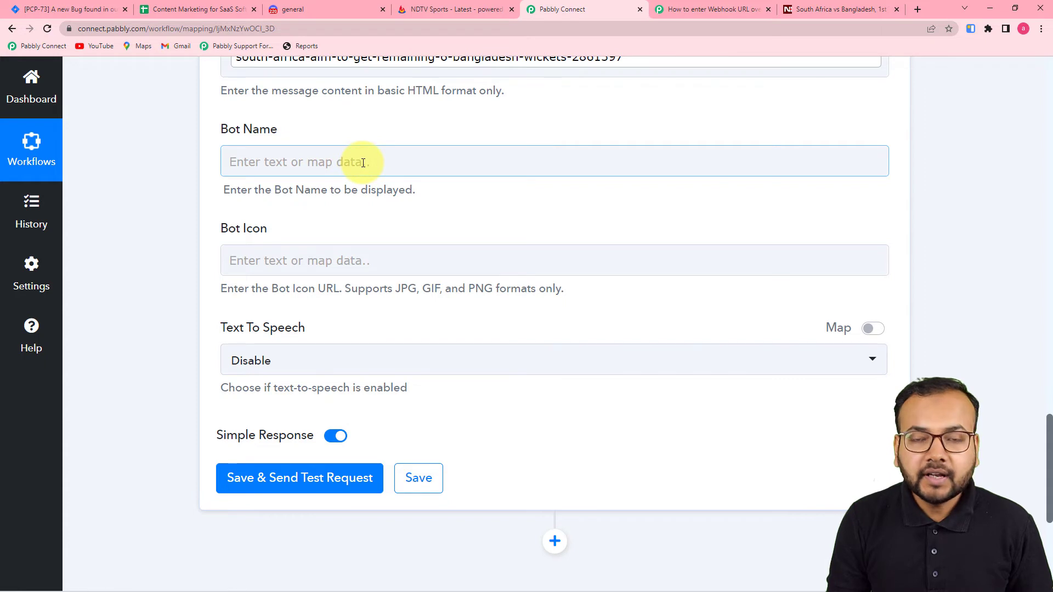
# Choose Disable for the Discord action's Text To Speech option, leaving Bot Icon empty
pyautogui.click(363, 163)
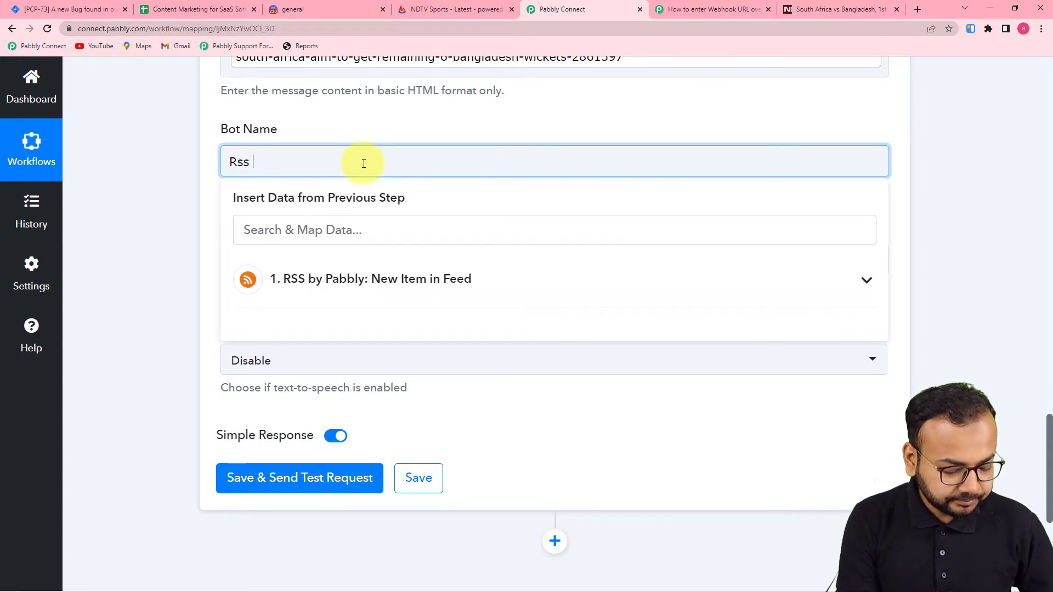
pyautogui.click(167, 245)
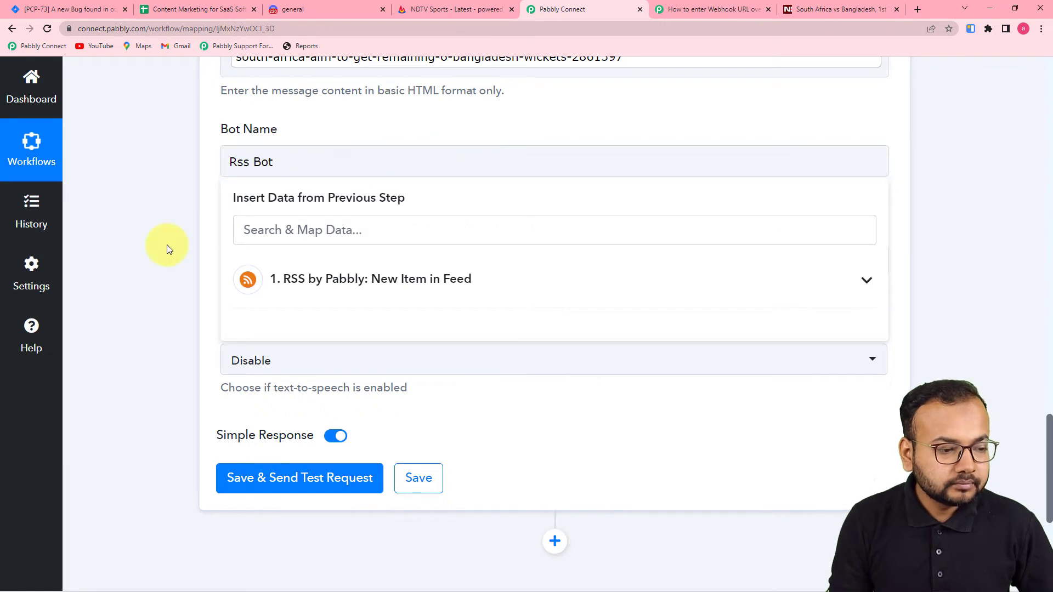
pyautogui.scroll(-2, 163, 242)
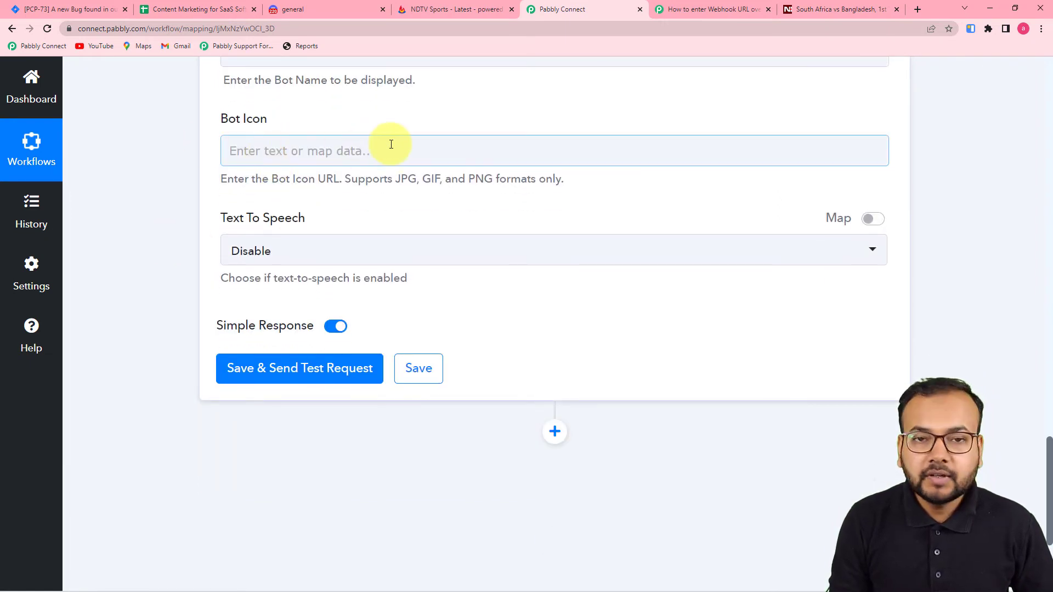
pyautogui.click(313, 263)
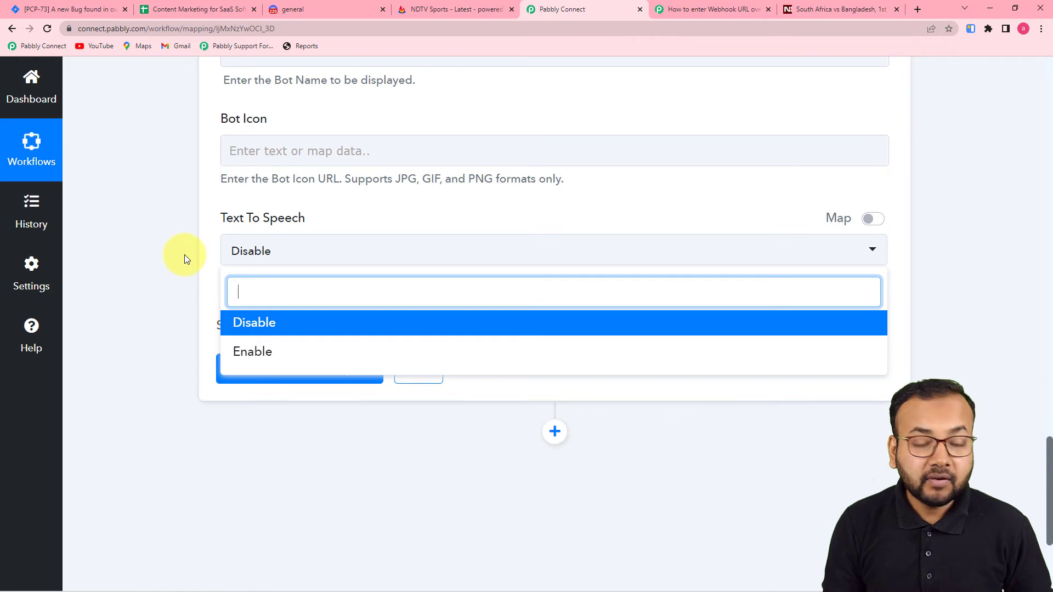
pyautogui.click(247, 325)
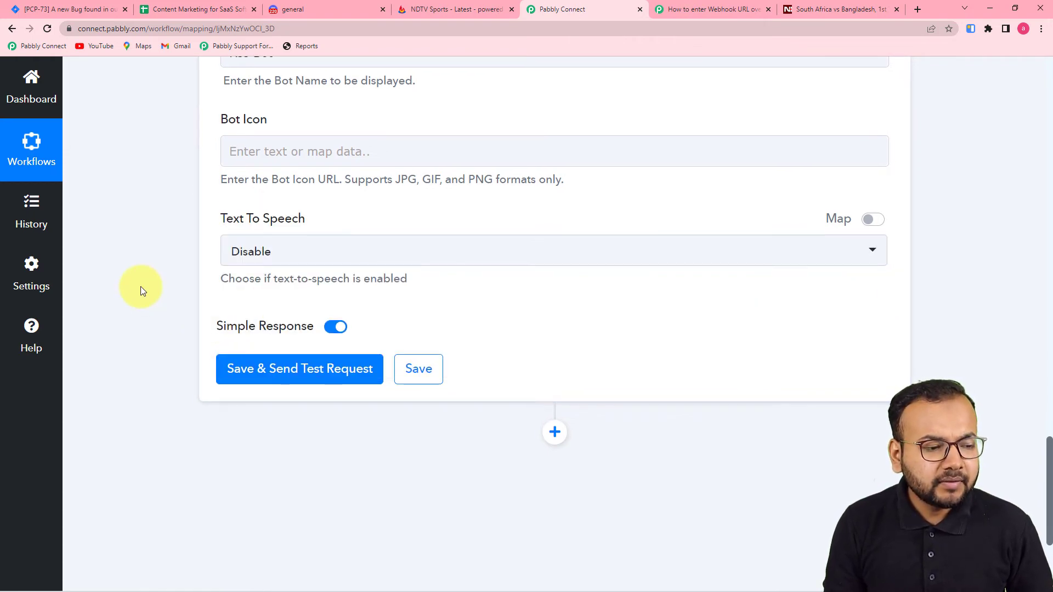
pyautogui.scroll(15, 141, 288)
pyautogui.scroll(12, 140, 286)
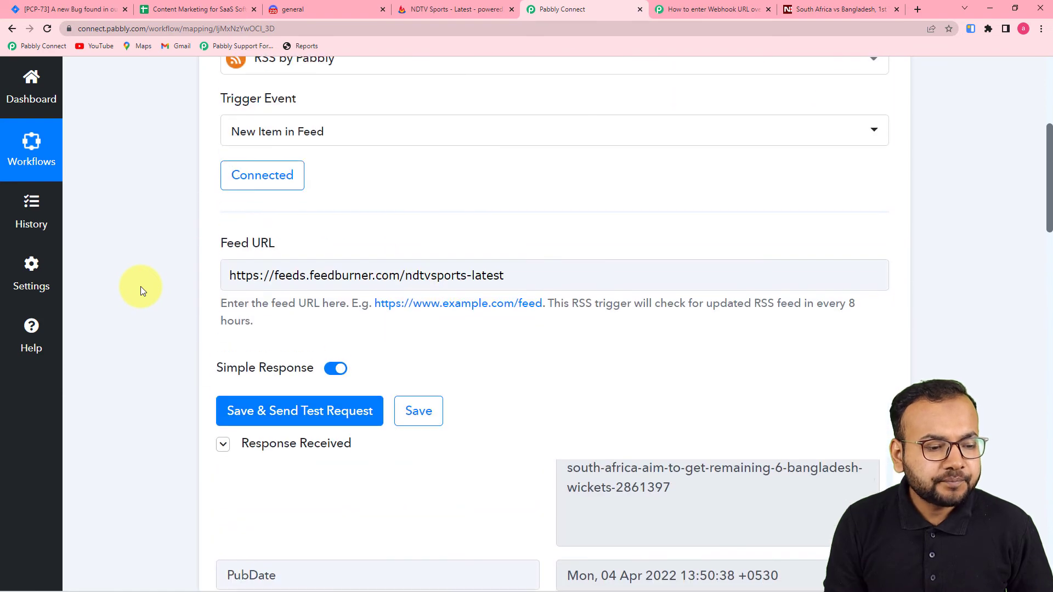
pyautogui.scroll(1, 241, 298)
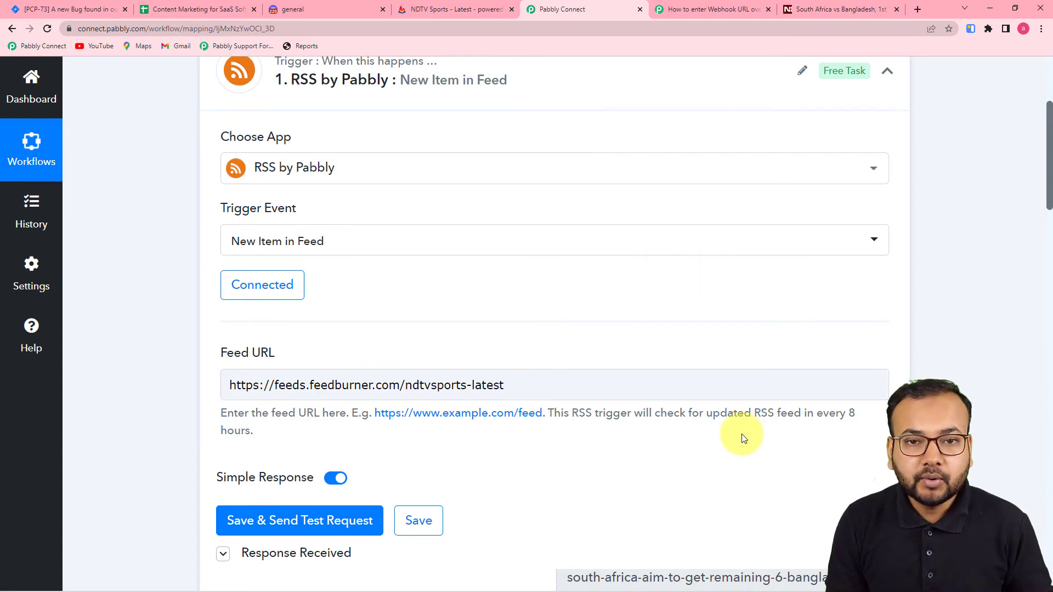
pyautogui.scroll(-1, 735, 438)
pyautogui.scroll(-1, 731, 437)
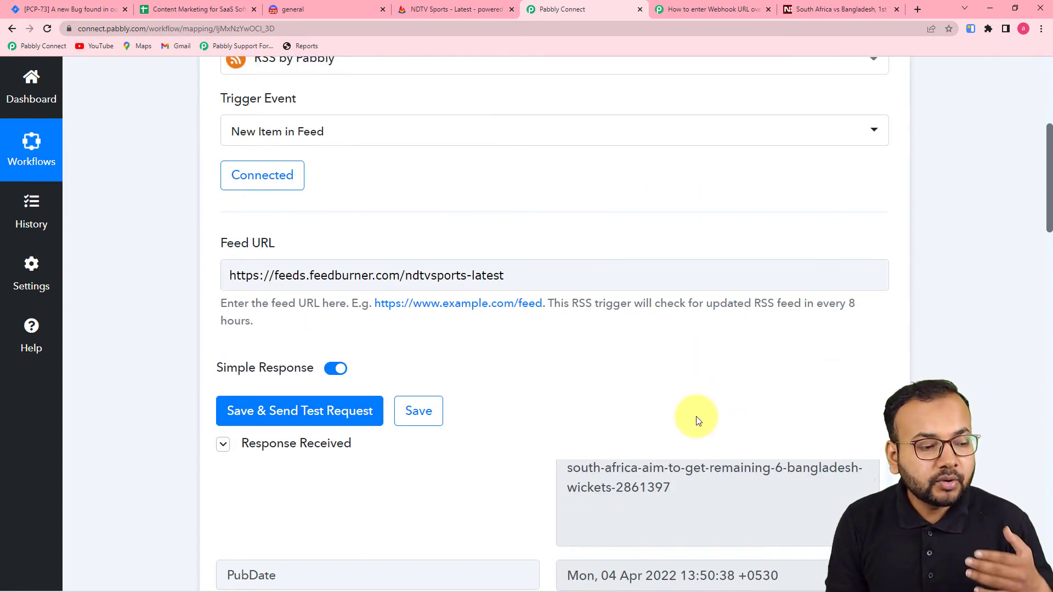
pyautogui.scroll(-2, 695, 418)
pyautogui.scroll(-15, 502, 449)
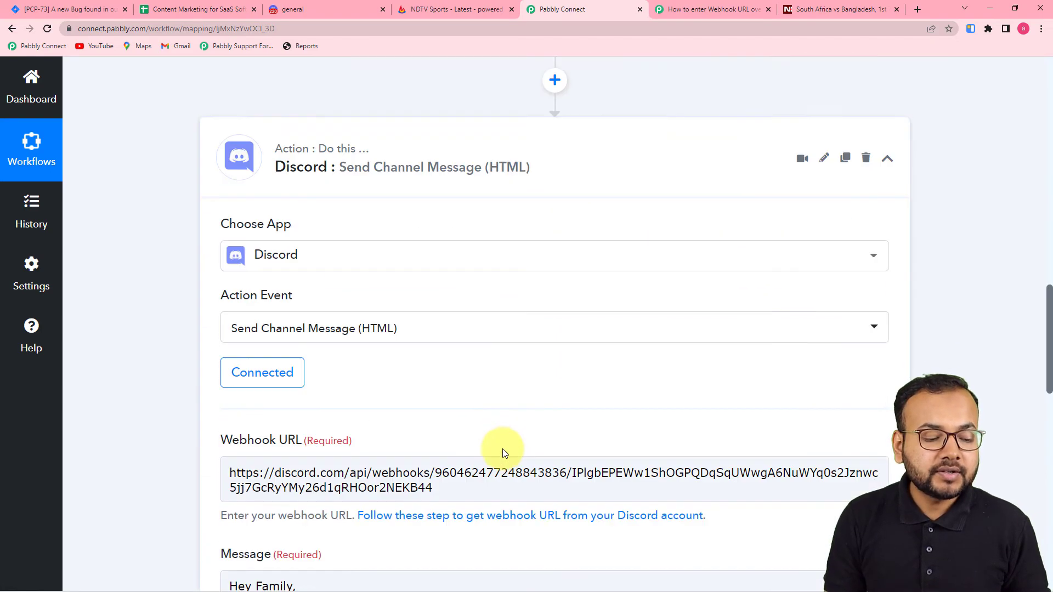
pyautogui.scroll(-5, 503, 448)
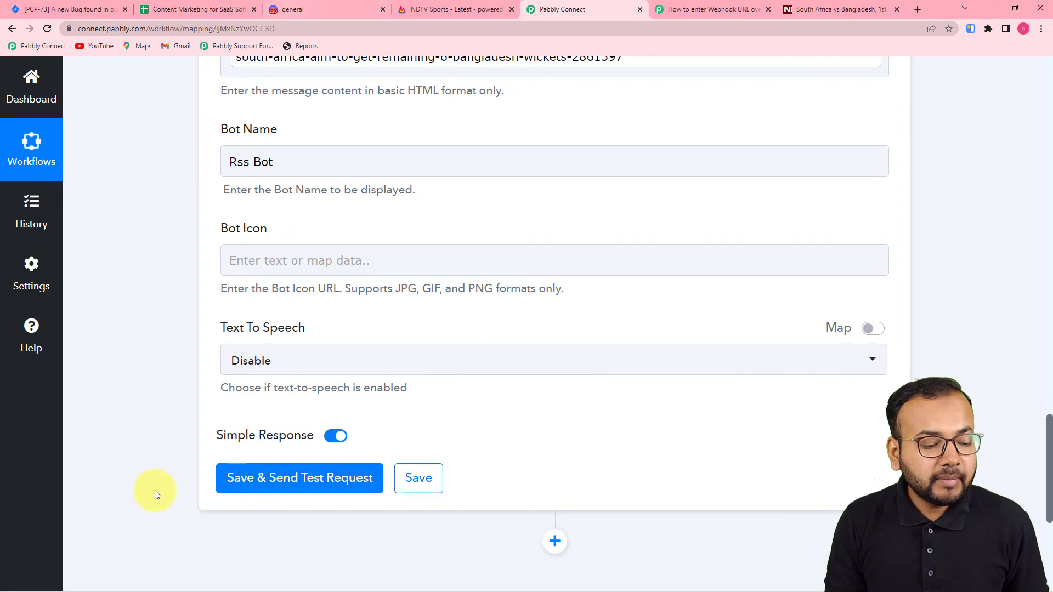
pyautogui.click(334, 10)
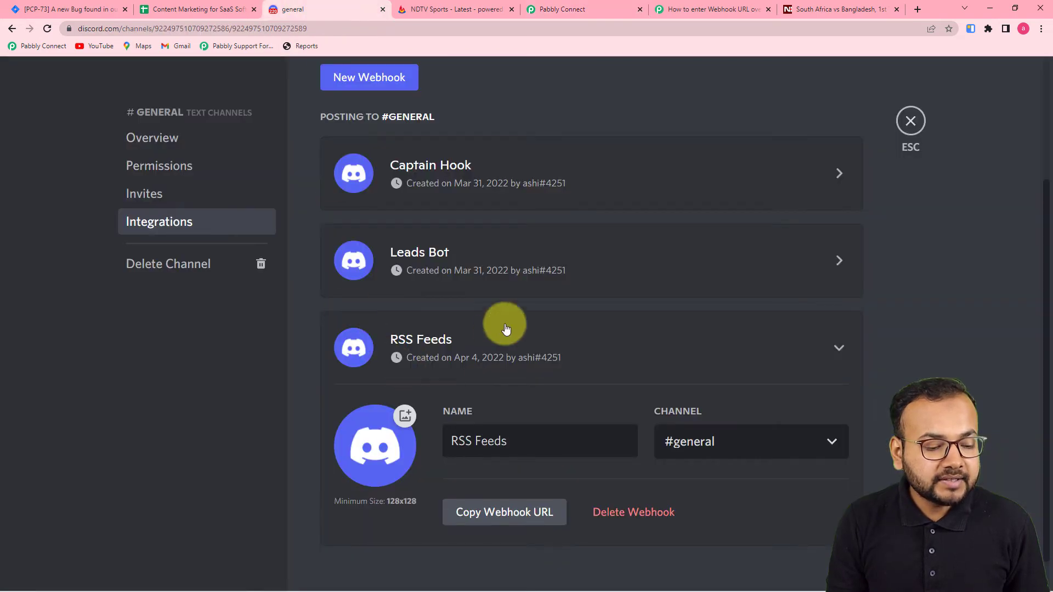
# Close Discord's #general channel settings, then save the Pabbly Discord step and send a test request
pyautogui.click(910, 122)
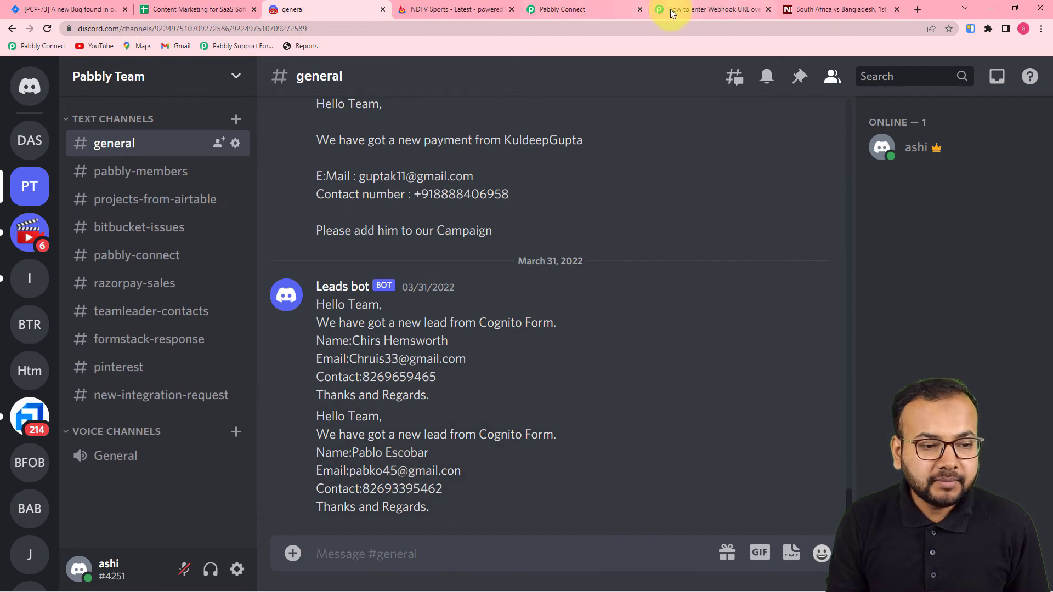
pyautogui.click(621, 8)
pyautogui.click(324, 477)
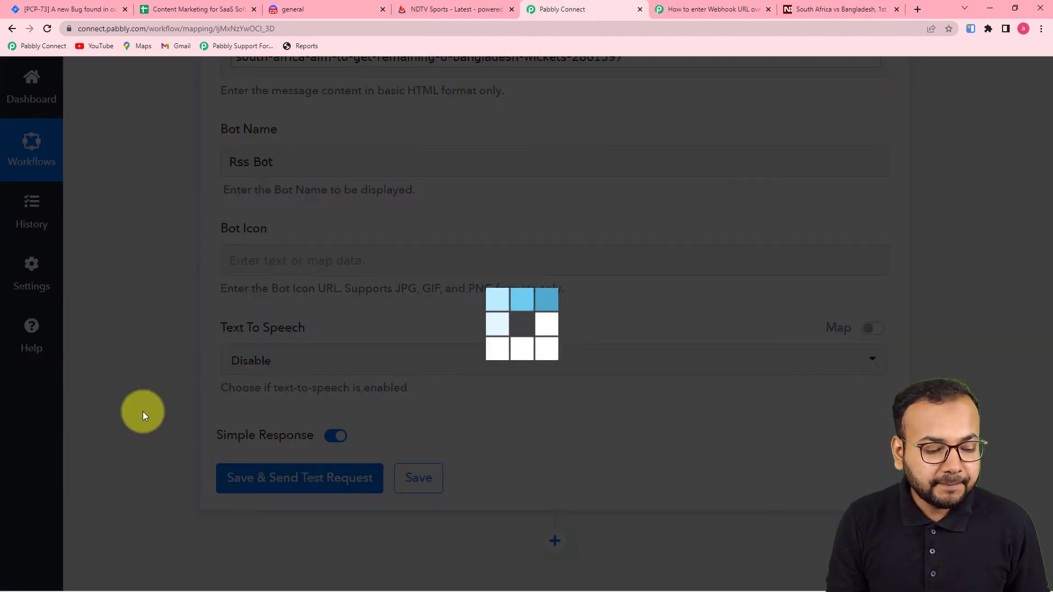
# Confirm the Discord test returned HTTP status 204, then switch to Discord's #general channel
pyautogui.scroll(-3, 142, 411)
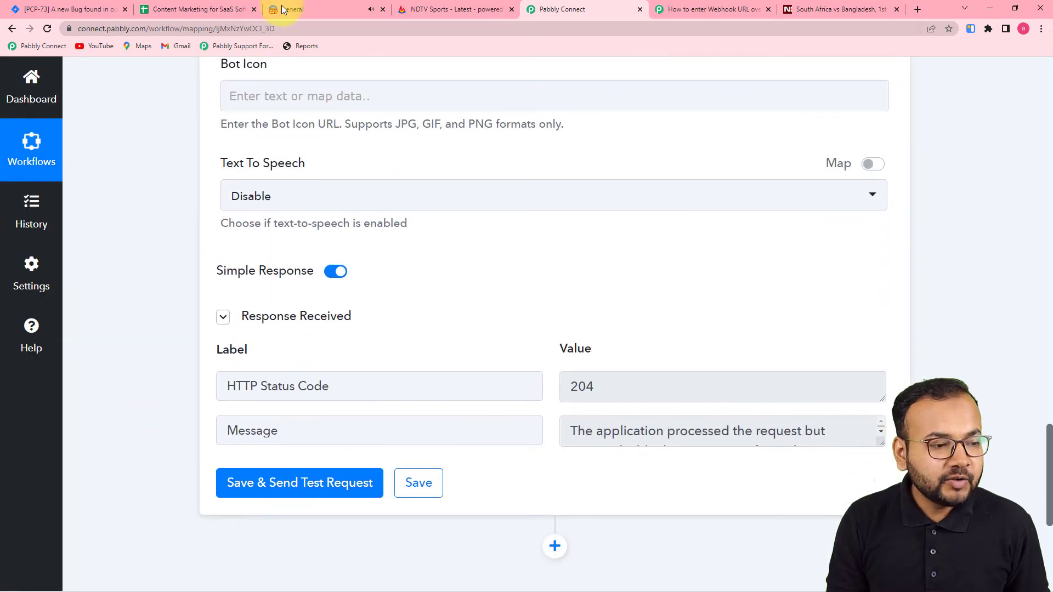
pyautogui.click(291, 10)
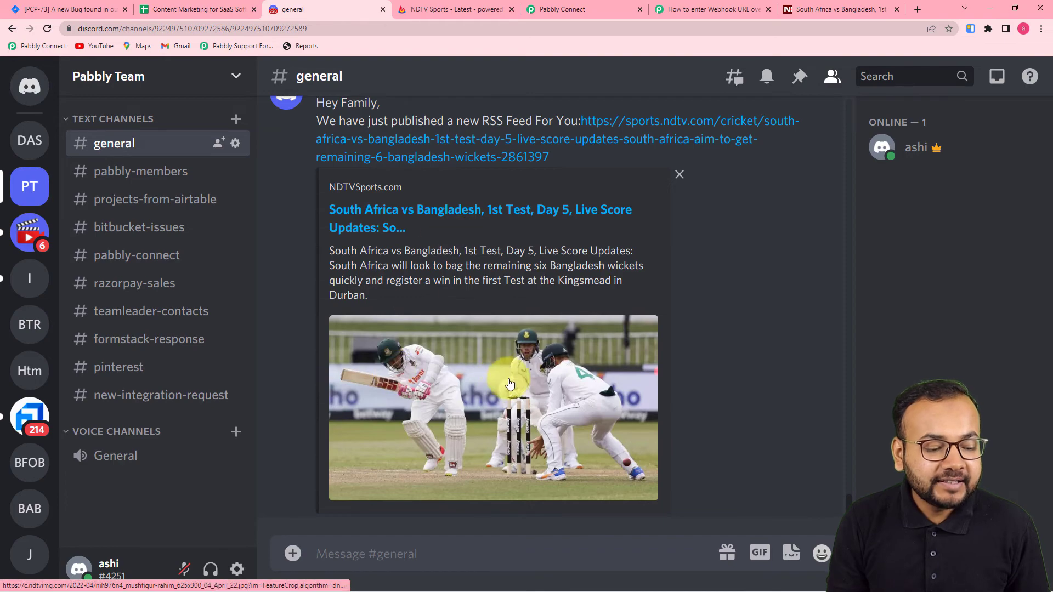
# Open the NDTV article from the posted 'Hey Family' embed, then return to Pabbly Connect
pyautogui.click(813, 10)
pyautogui.scroll(-5, 514, 315)
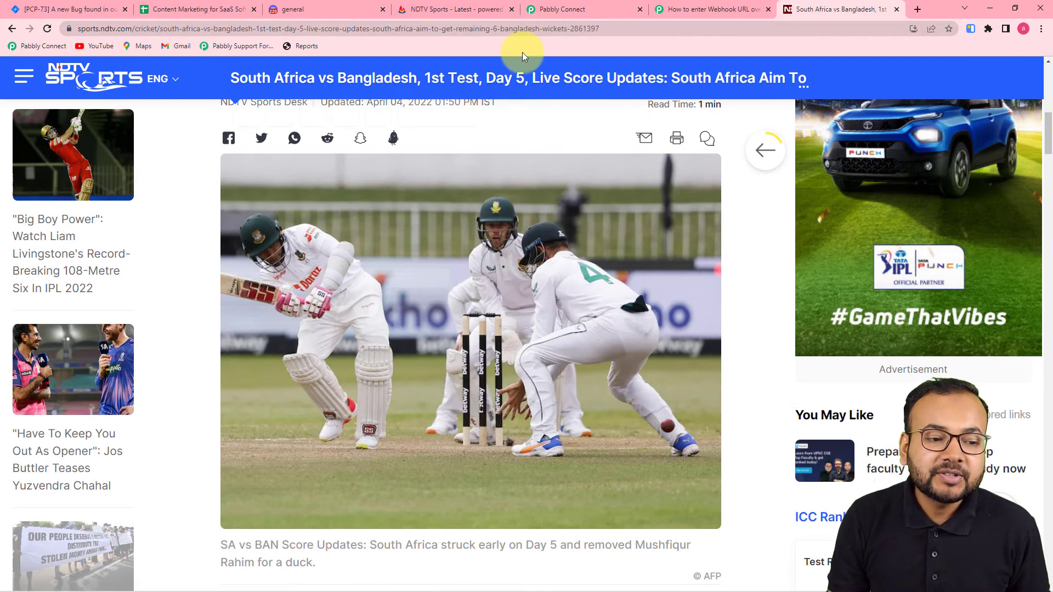
pyautogui.click(549, 14)
pyautogui.scroll(5, 839, 315)
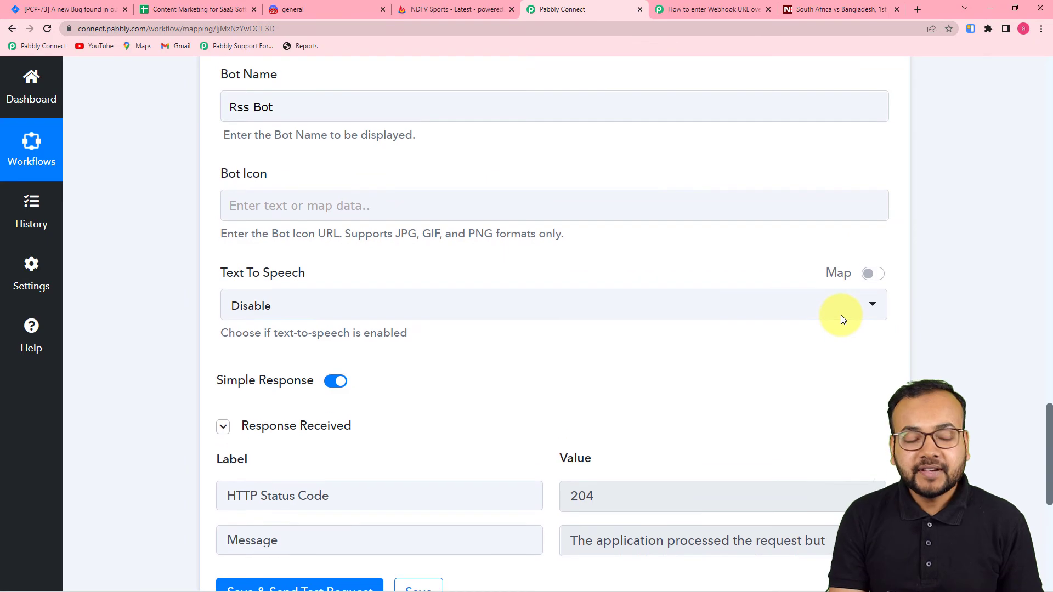
pyautogui.scroll(15, 746, 356)
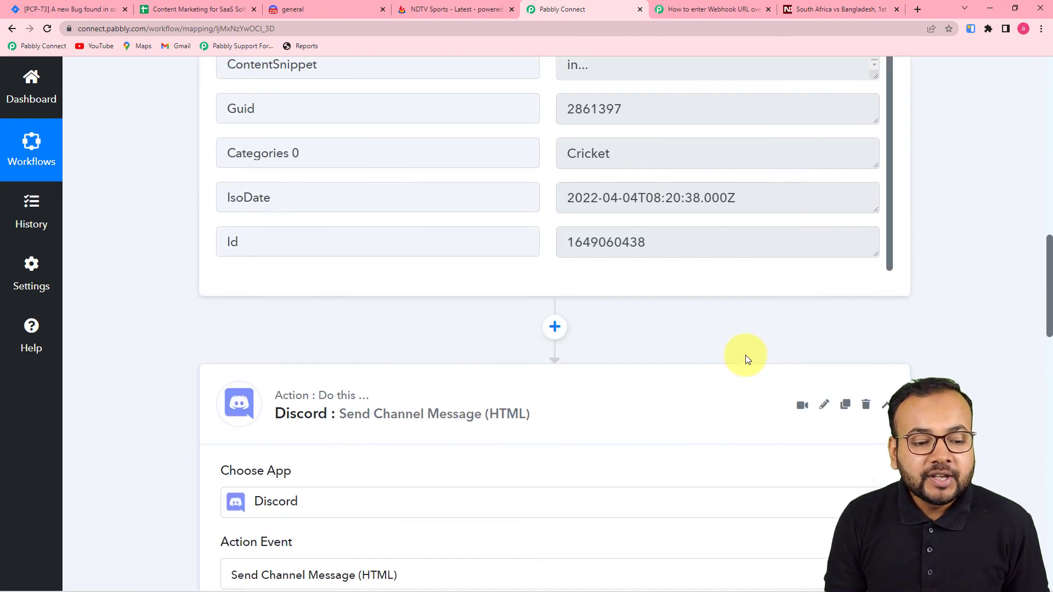
pyautogui.scroll(7, 154, 222)
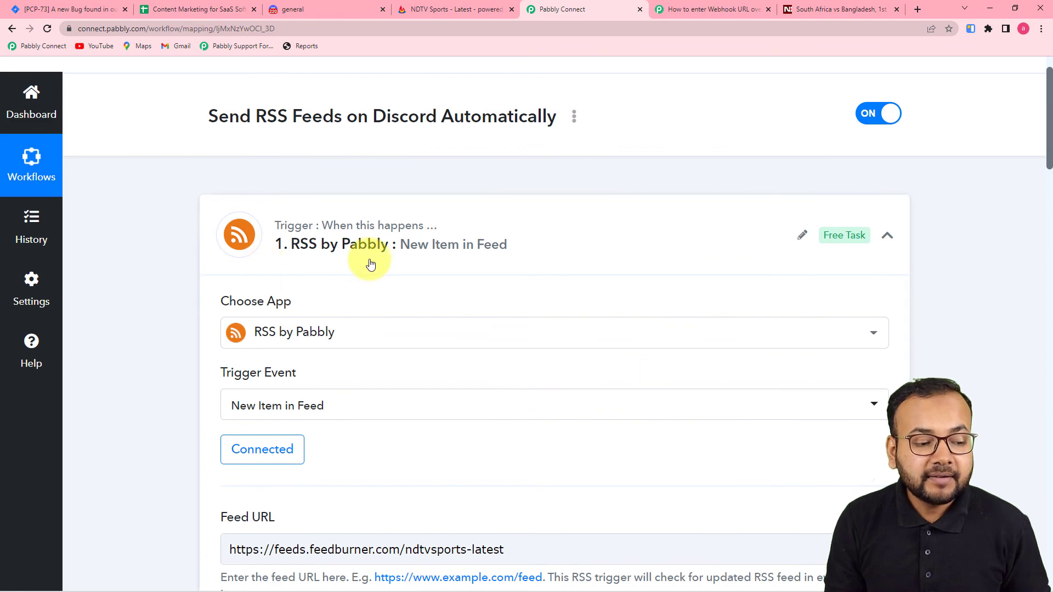
pyautogui.scroll(-5, 160, 280)
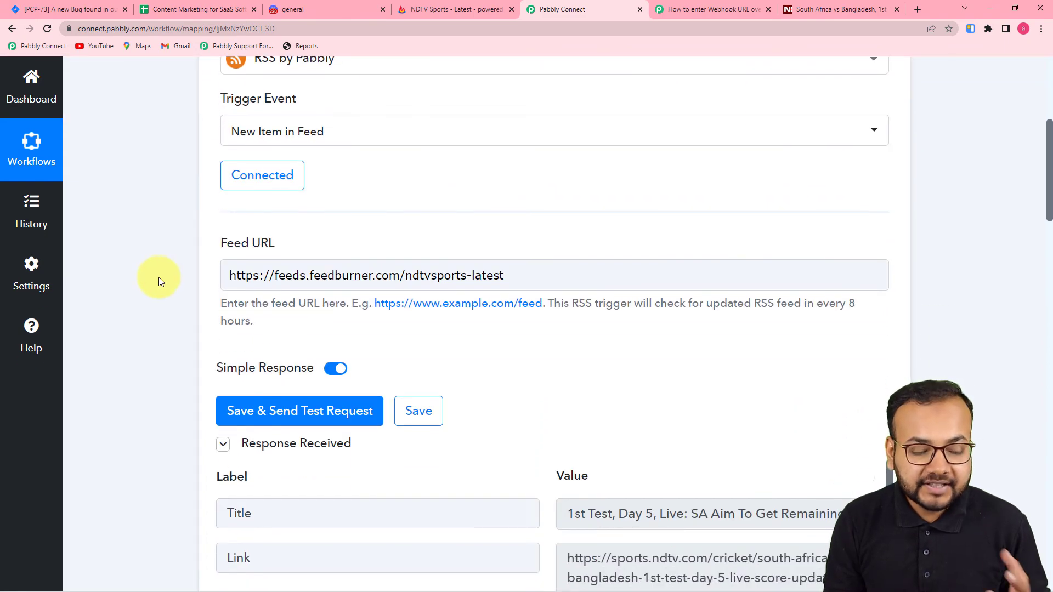
pyautogui.scroll(-3, 159, 278)
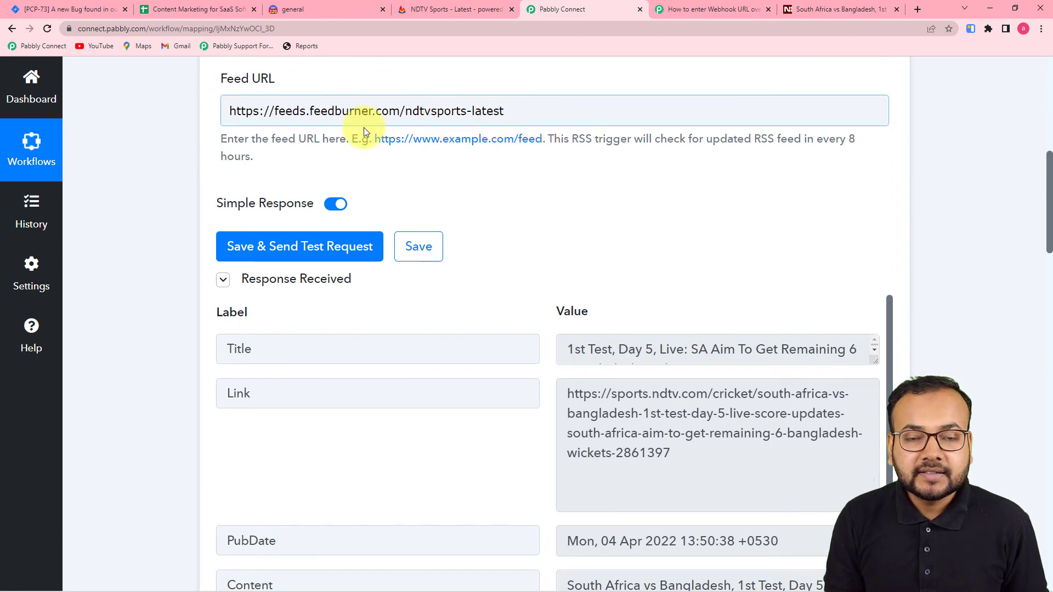
pyautogui.scroll(-10, 134, 169)
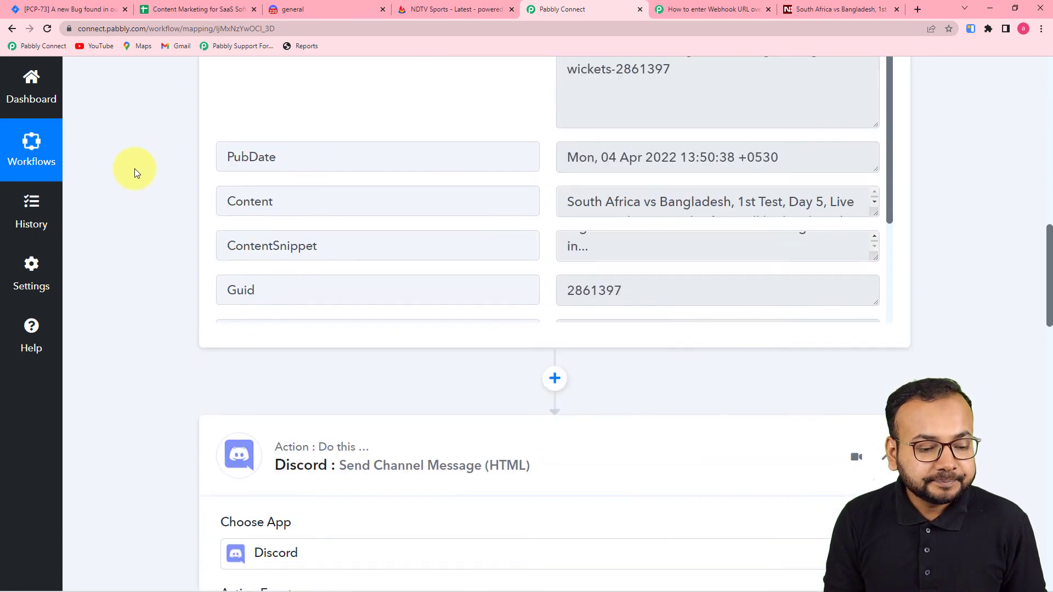
pyautogui.scroll(-4, 134, 168)
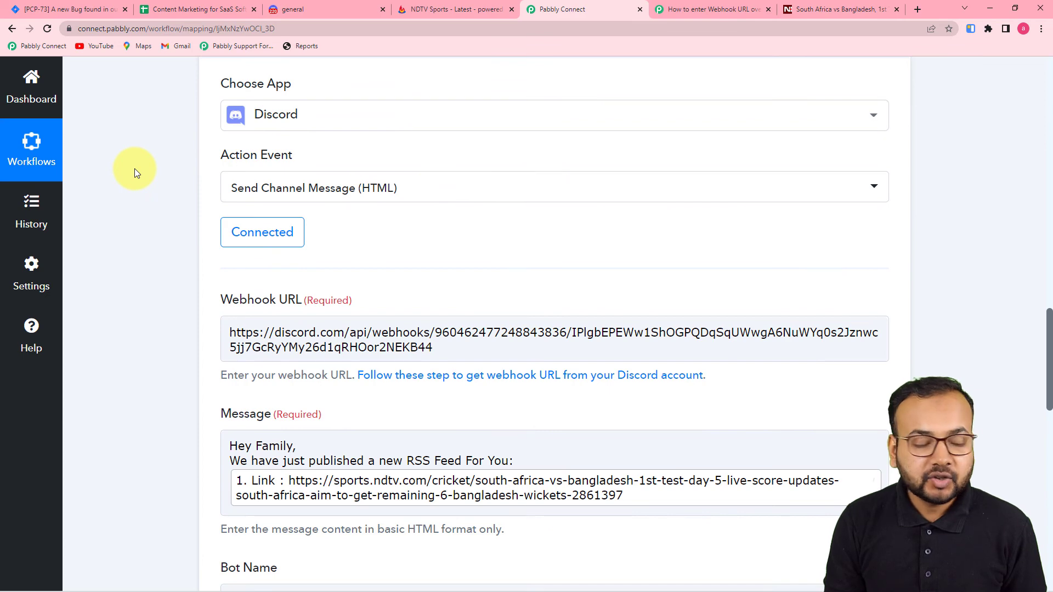
pyautogui.scroll(-5, 135, 170)
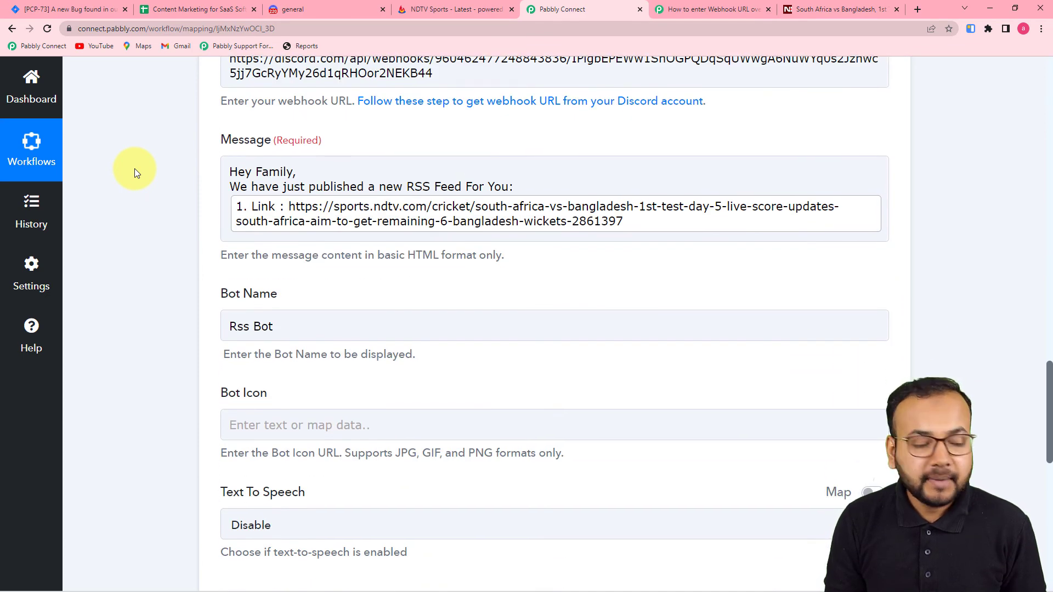
pyautogui.scroll(-6, 134, 169)
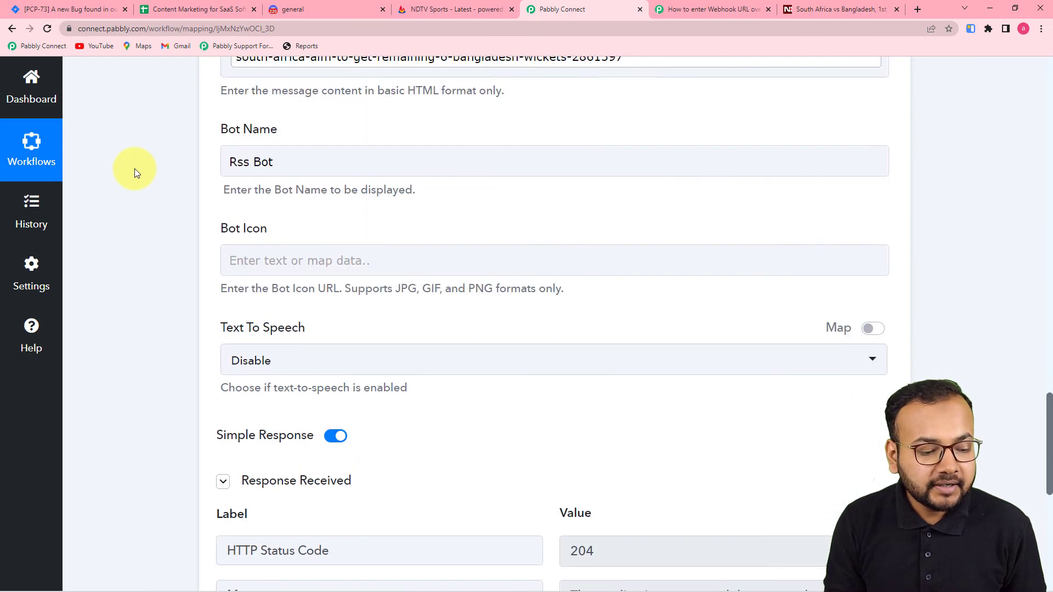